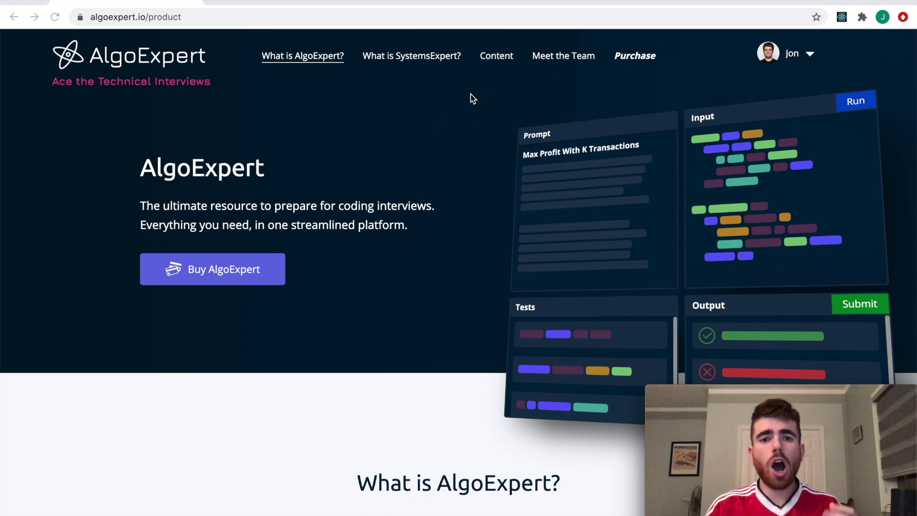
scroll(459, 99, "down", 1)
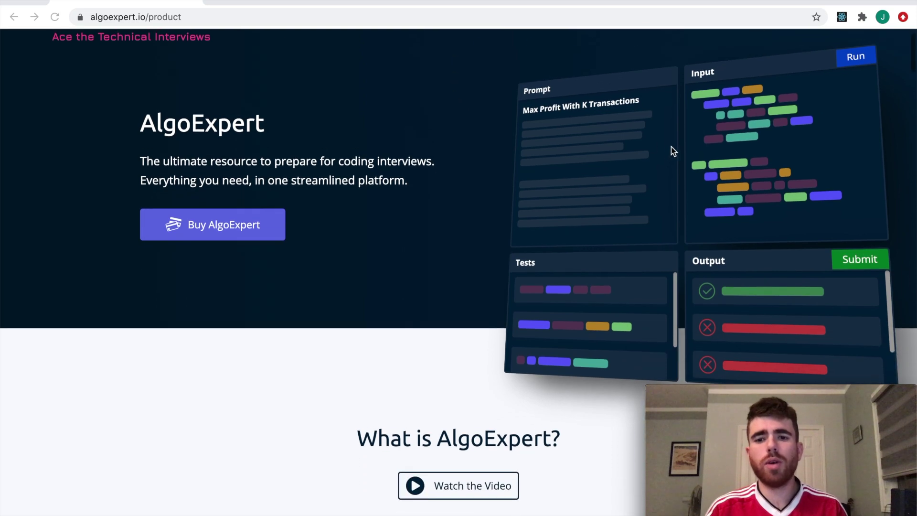
scroll(355, 190, "down", 2)
scroll(354, 191, "down", 3)
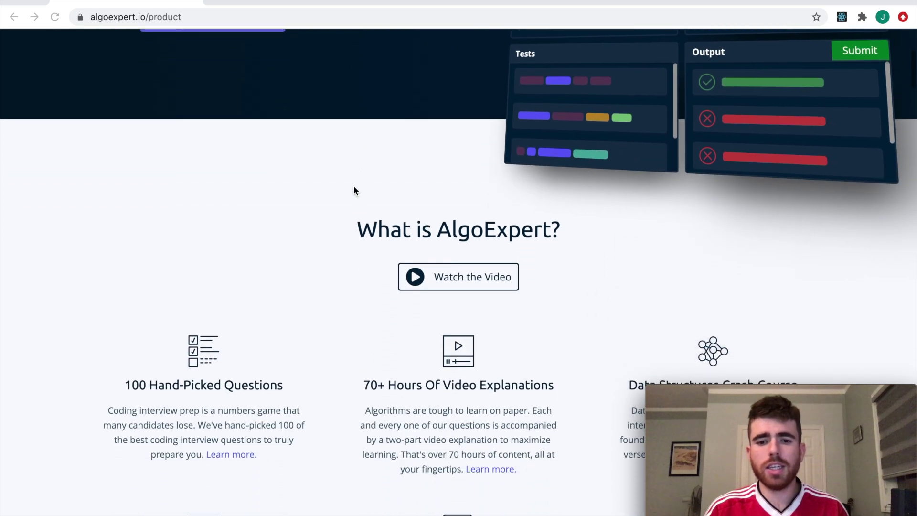
scroll(412, 215, "down", 2)
scroll(387, 212, "down", 4)
scroll(362, 206, "down", 1)
scroll(362, 206, "up", 2)
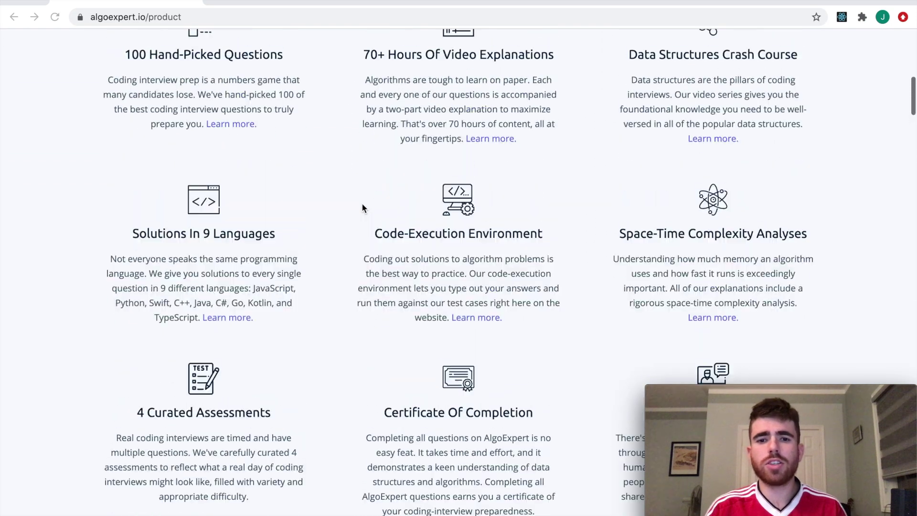
scroll(362, 207, "up", 1)
scroll(286, 172, "down", 1)
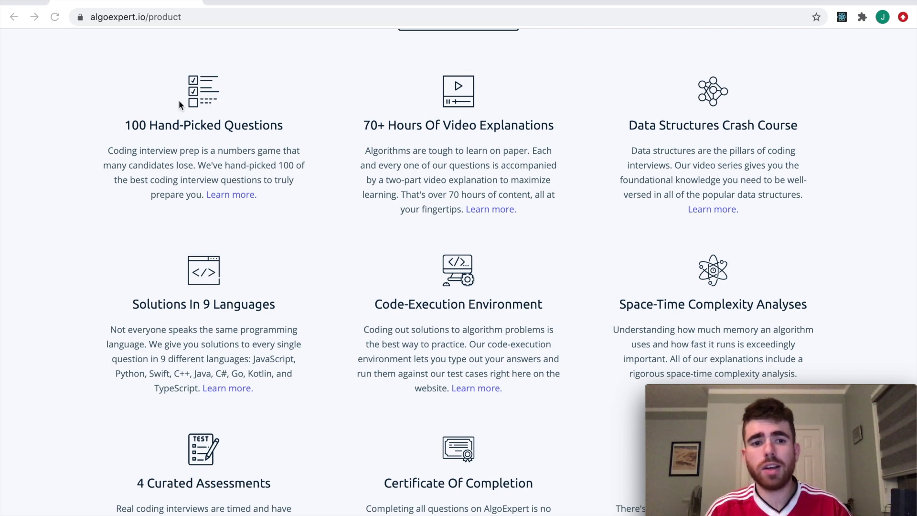
scroll(237, 165, "up", 2)
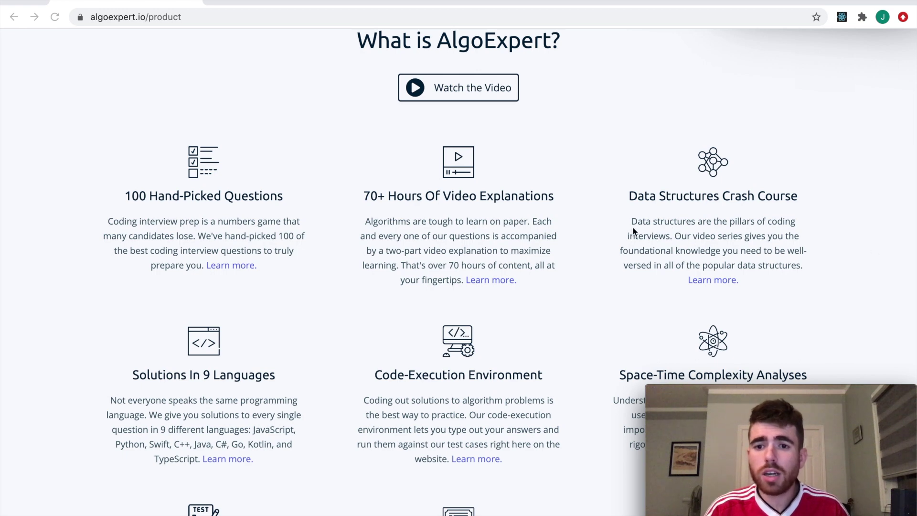
scroll(807, 256, "down", 1)
scroll(618, 244, "down", 1)
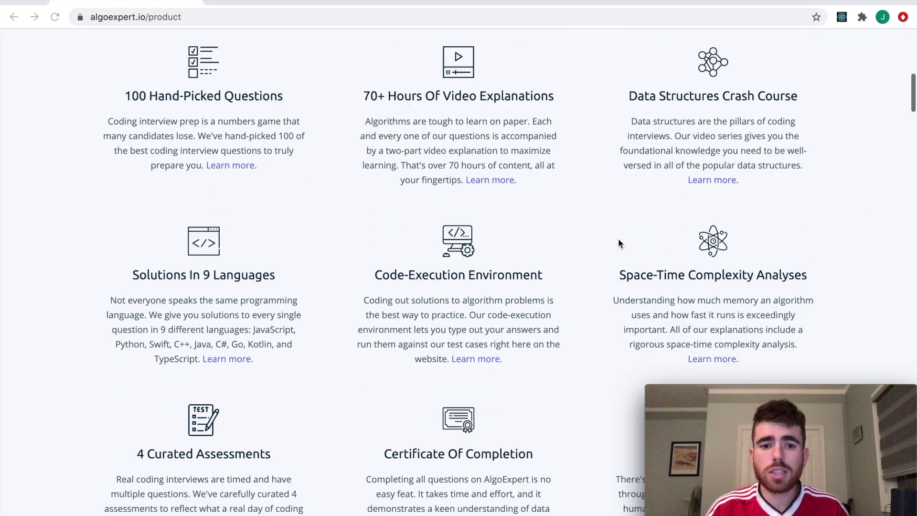
scroll(618, 244, "down", 3)
scroll(619, 243, "up", 1)
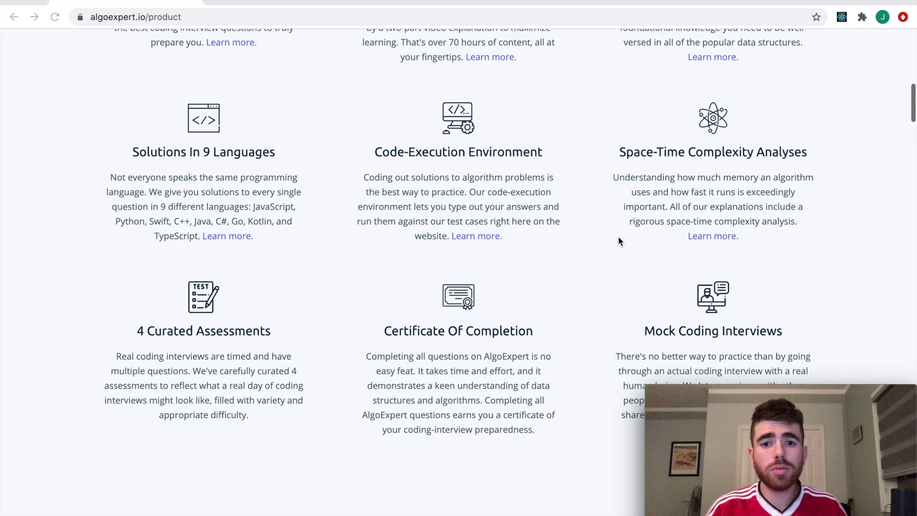
scroll(618, 238, "up", 2)
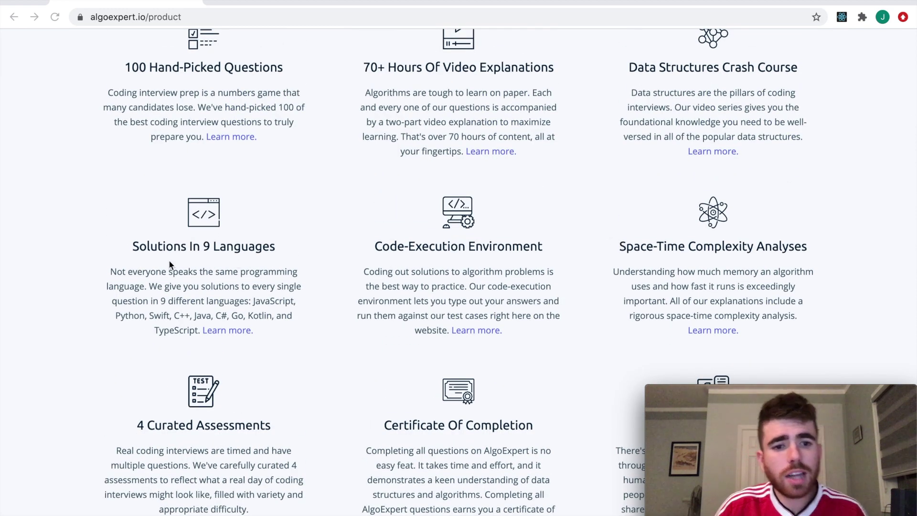
scroll(255, 307, "down", 1)
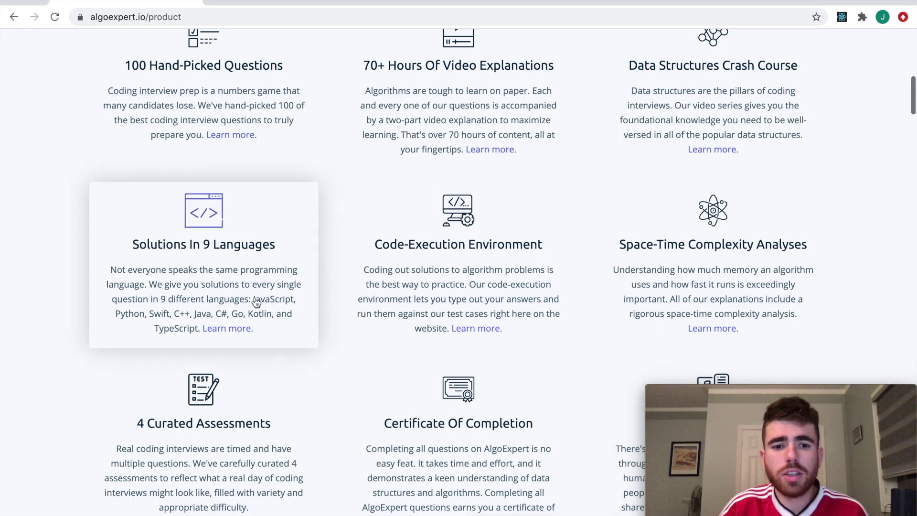
scroll(241, 289, "up", 1)
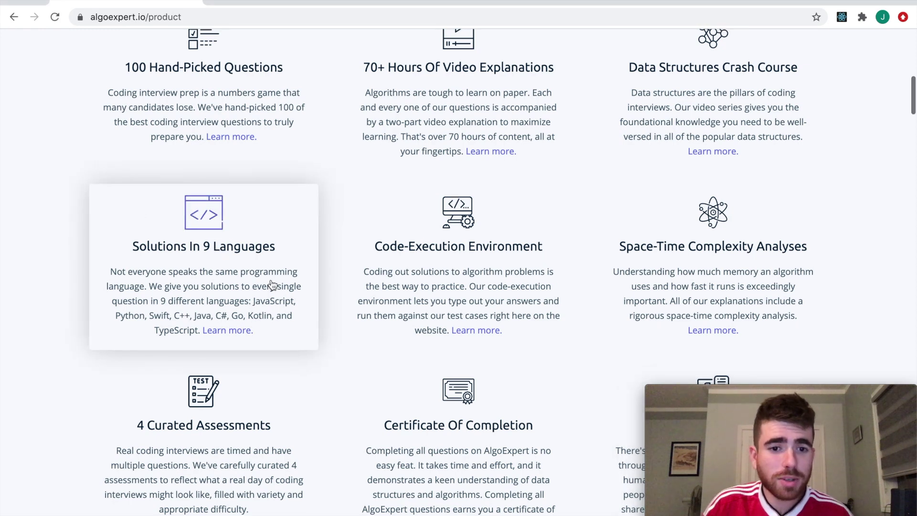
scroll(246, 288, "down", 1)
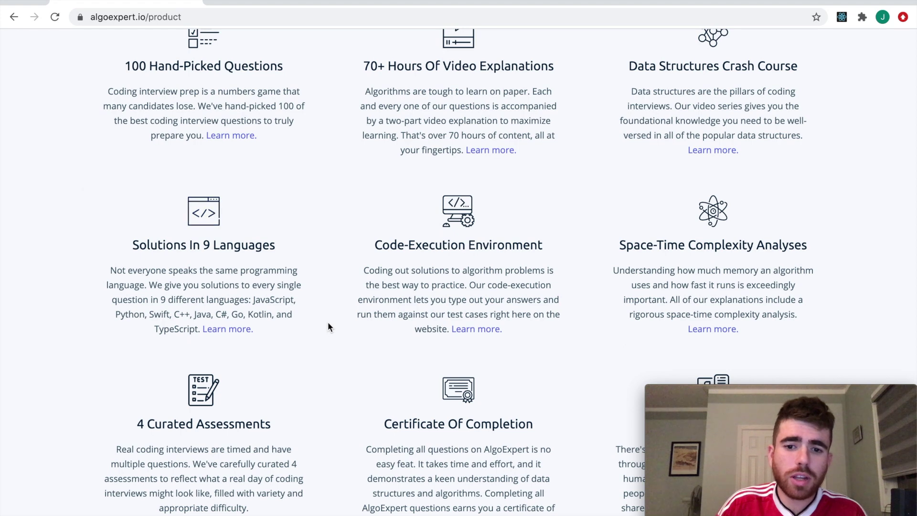
scroll(328, 322, "down", 3)
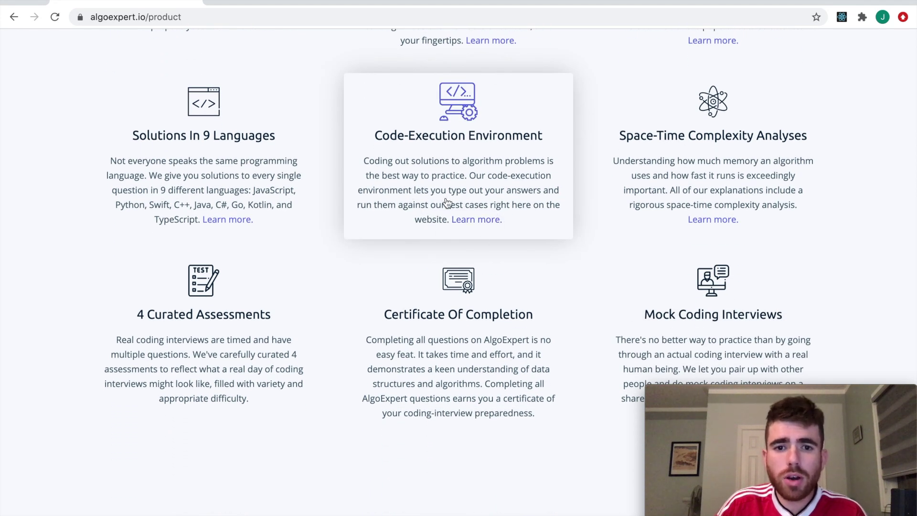
scroll(752, 188, "up", 1)
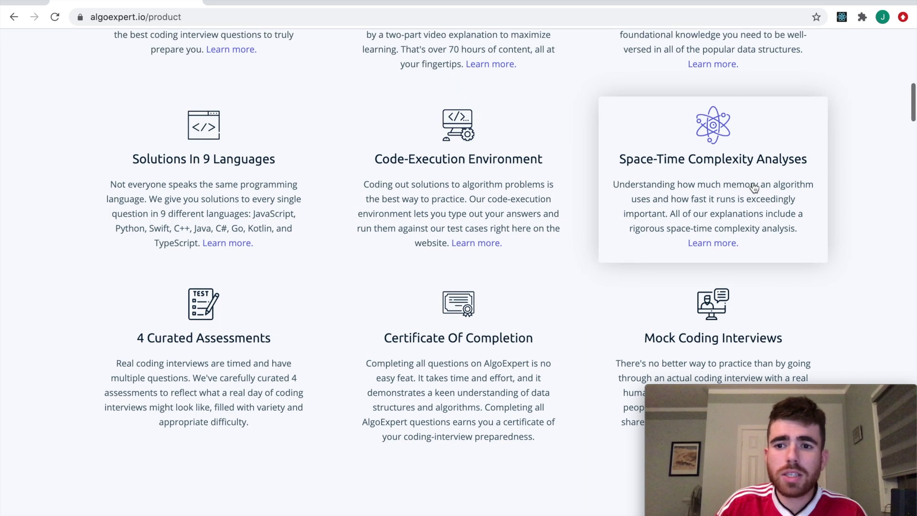
scroll(705, 230, "down", 2)
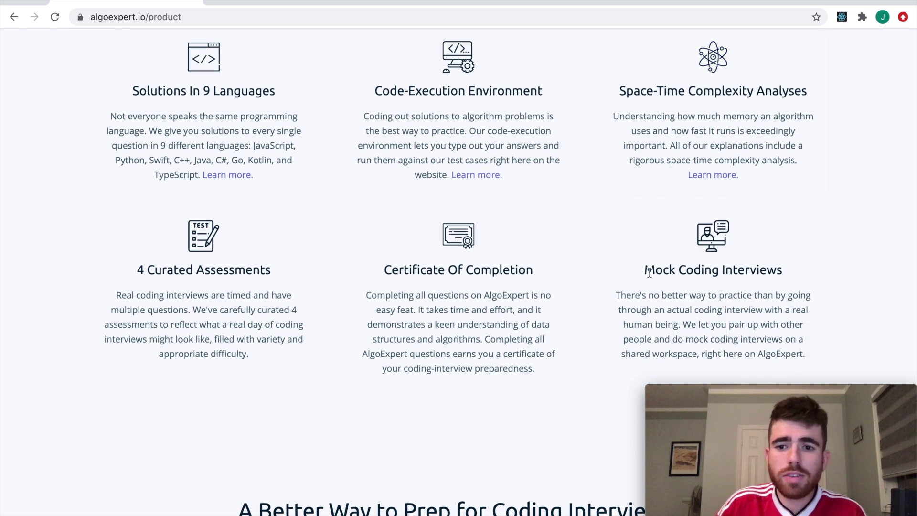
scroll(680, 270, "down", 2)
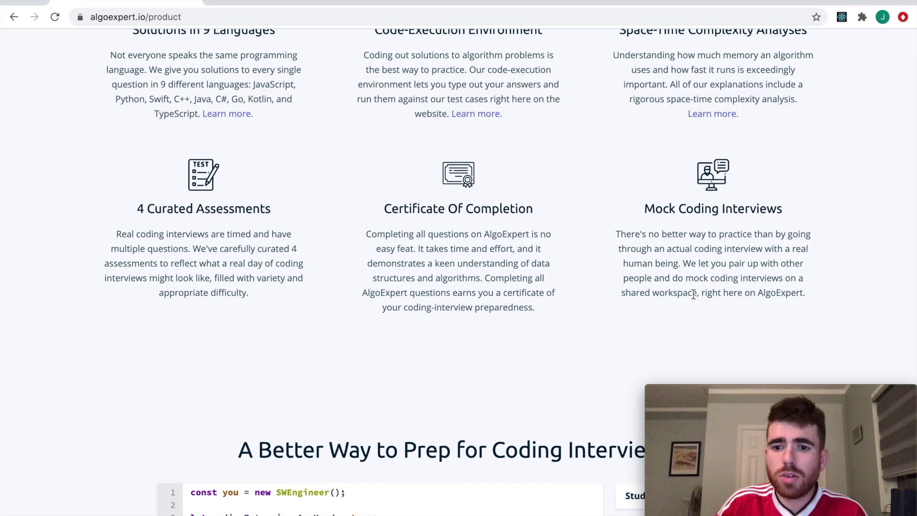
scroll(750, 225, "up", 3)
scroll(538, 211, "up", 2)
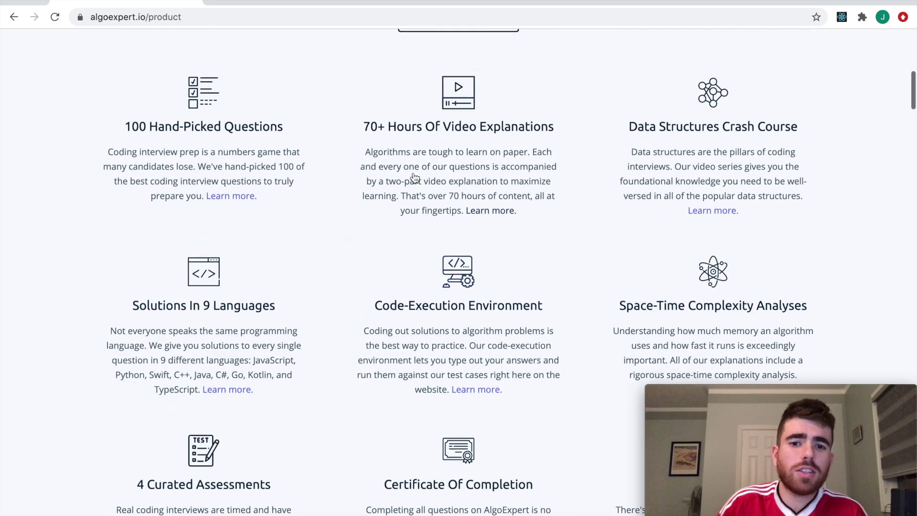
scroll(414, 179, "down", 1)
scroll(563, 160, "up", 5)
scroll(446, 168, "down", 1)
scroll(492, 220, "down", 3)
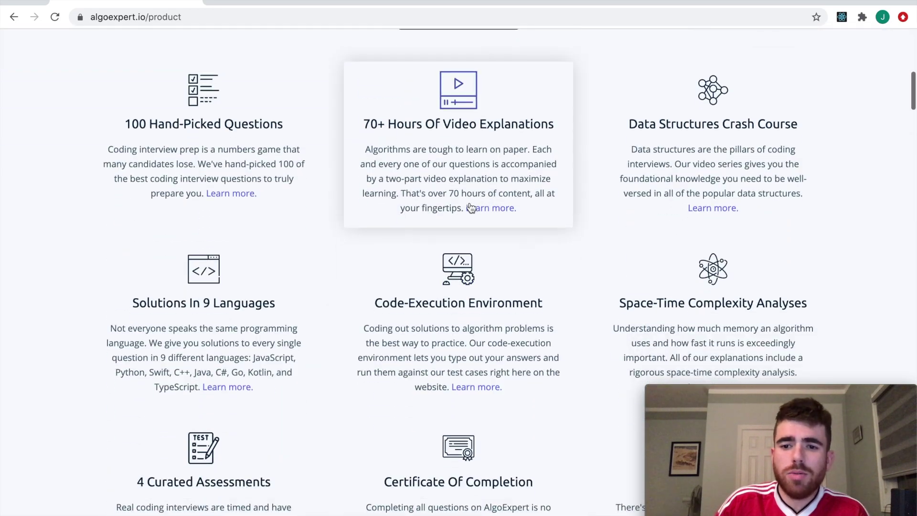
scroll(501, 230, "down", 1)
scroll(538, 253, "down", 4)
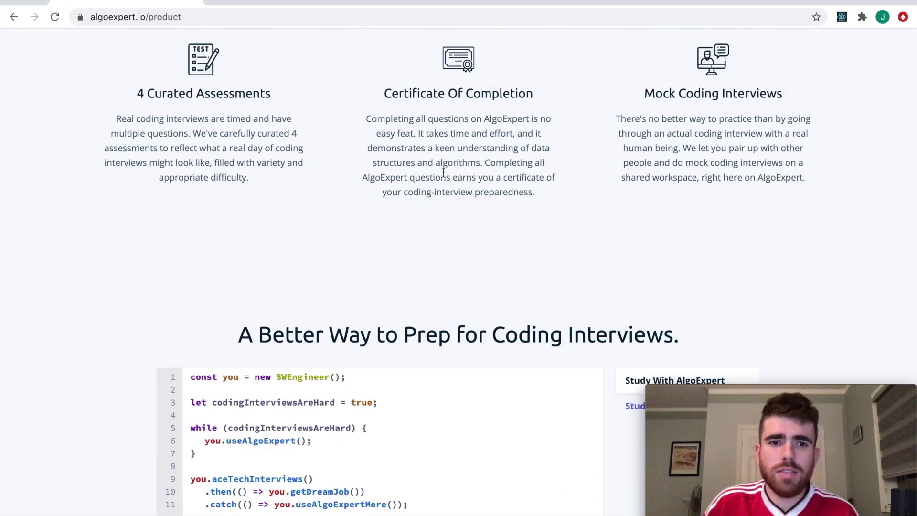
scroll(329, 164, "up", 1)
scroll(330, 165, "up", 2)
scroll(329, 166, "up", 1)
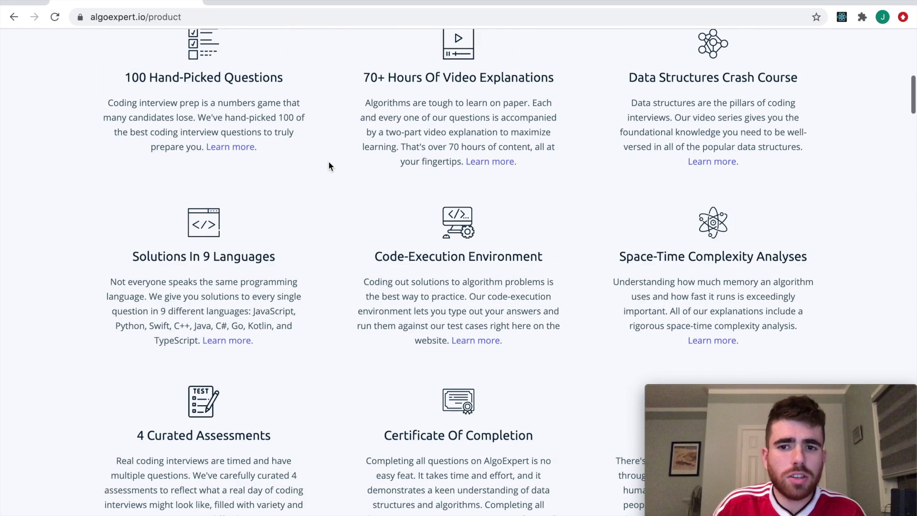
scroll(328, 161, "down", 1)
scroll(328, 161, "down", 1)
scroll(328, 162, "down", 3)
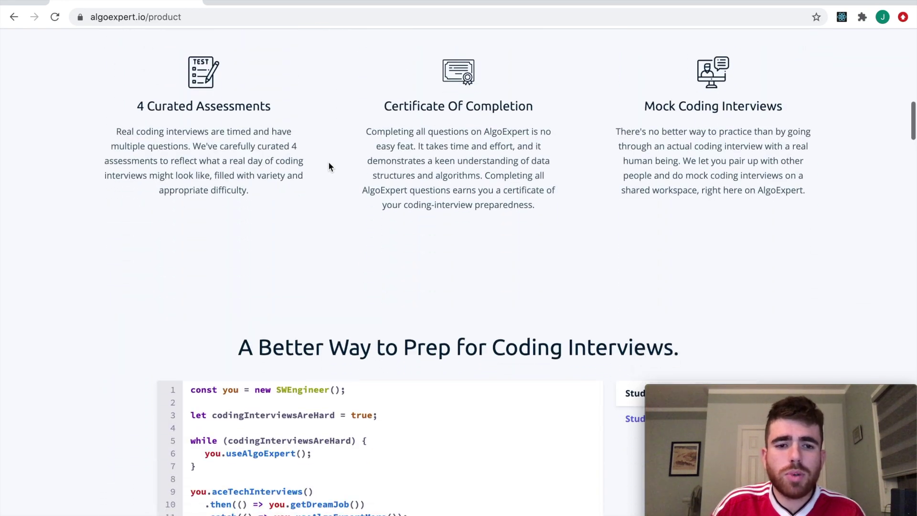
scroll(329, 162, "up", 3)
scroll(328, 162, "up", 2)
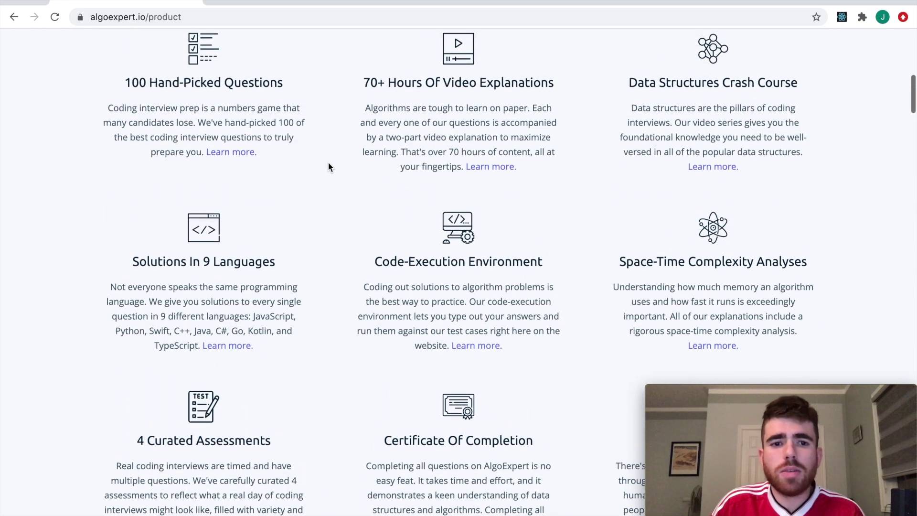
scroll(328, 167, "down", 1)
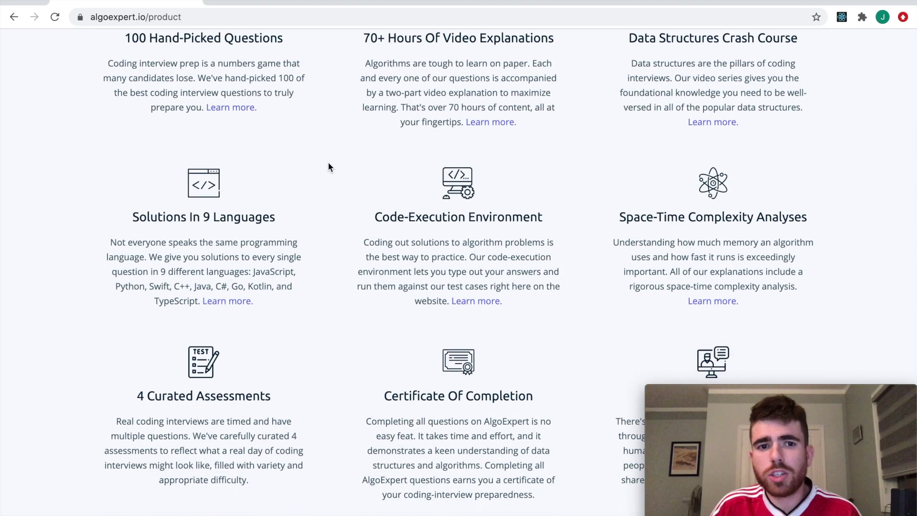
scroll(329, 167, "up", 3)
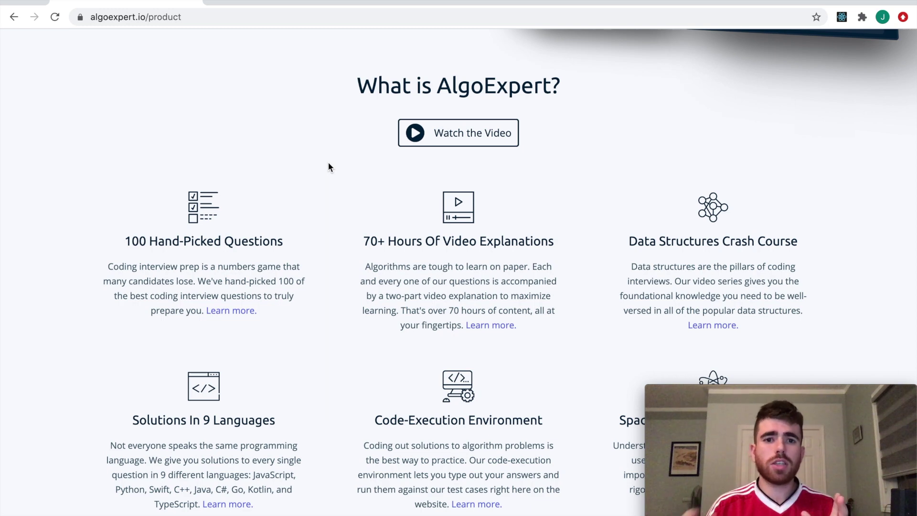
scroll(331, 221, "down", 1)
scroll(331, 228, "down", 1)
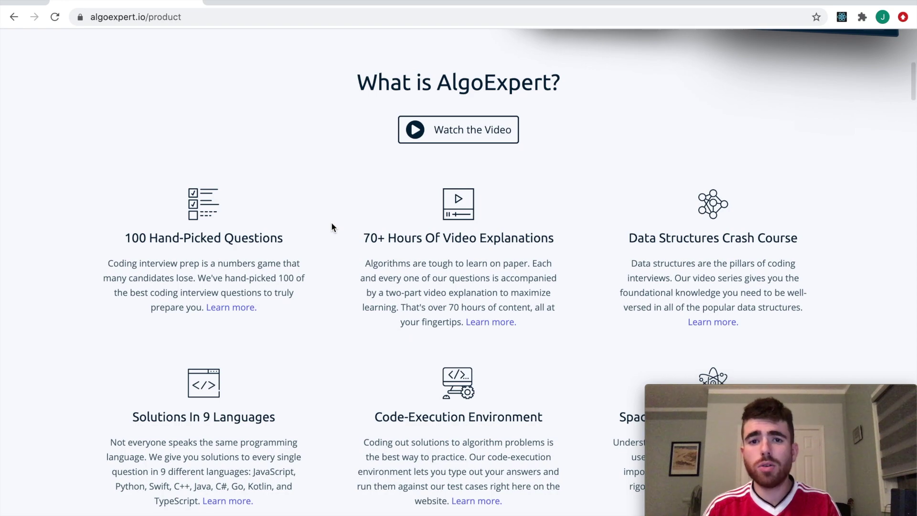
scroll(331, 227, "down", 1)
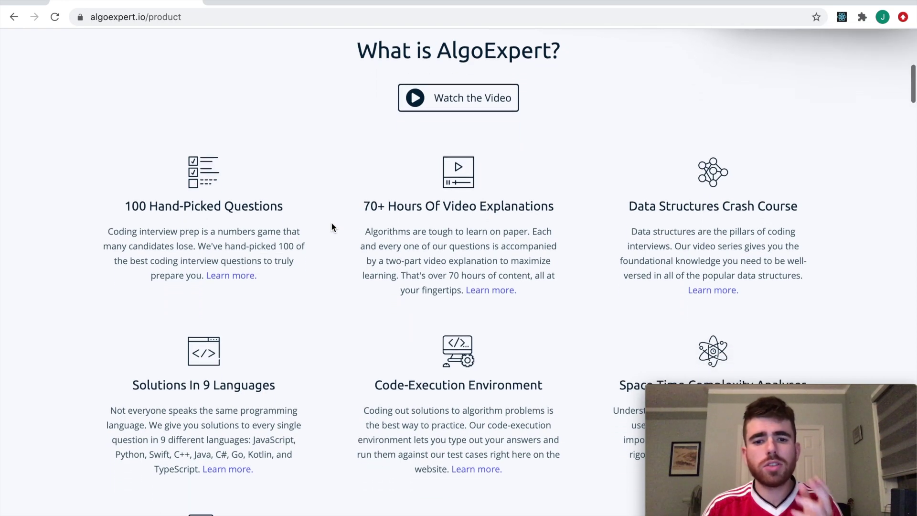
scroll(332, 227, "down", 3)
scroll(331, 228, "down", 2)
scroll(331, 224, "down", 3)
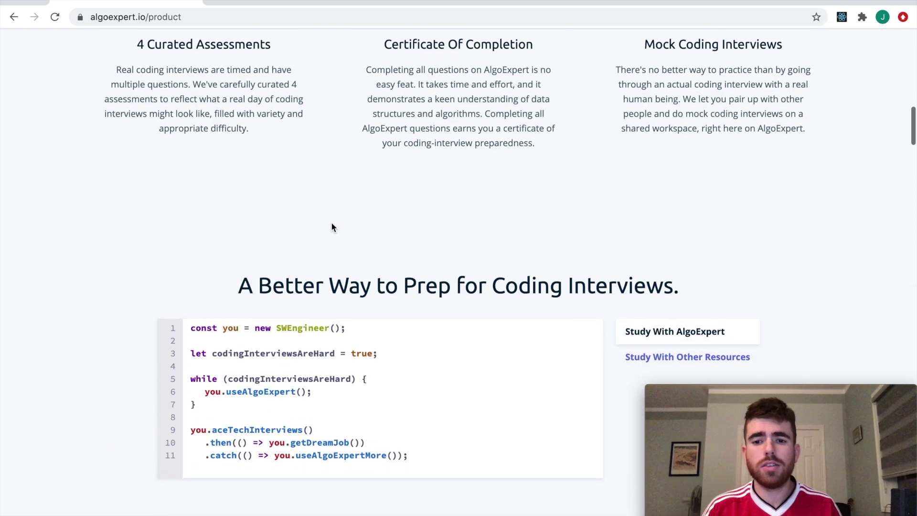
scroll(331, 224, "down", 2)
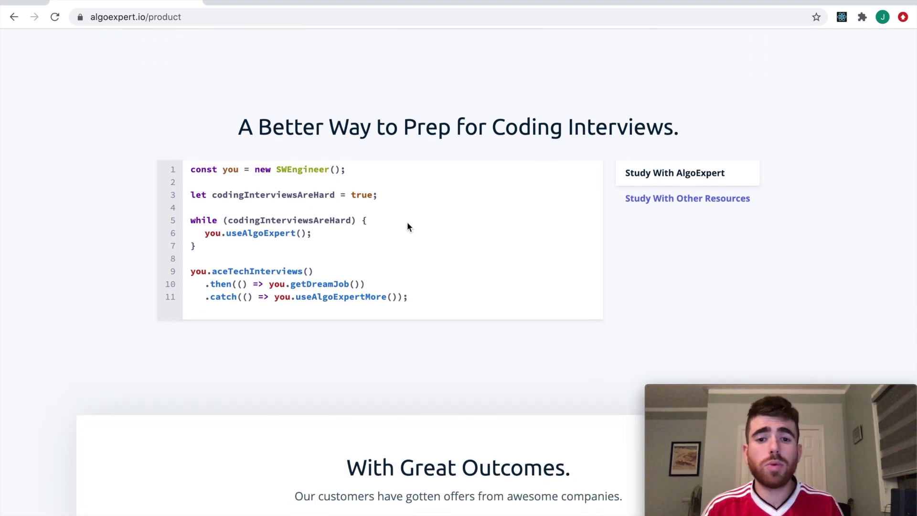
scroll(408, 228, "down", 2)
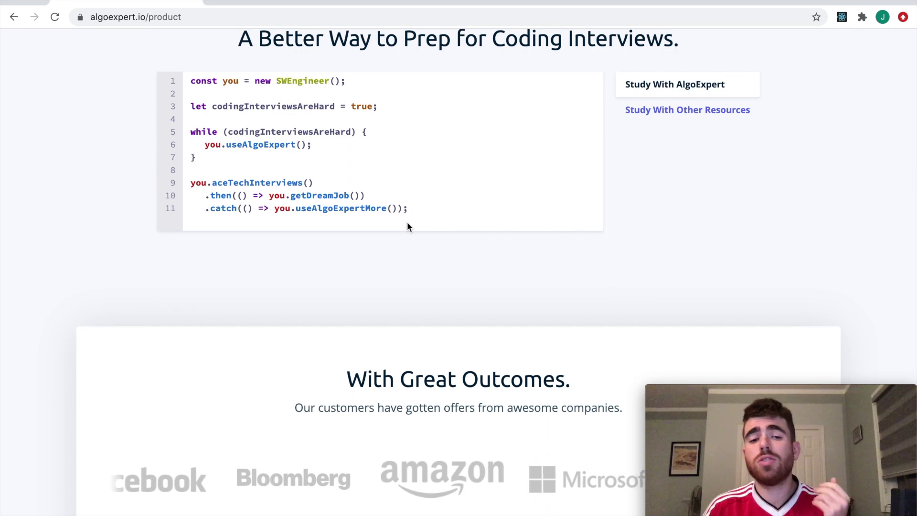
scroll(460, 241, "down", 1)
scroll(461, 241, "down", 1)
scroll(460, 242, "down", 2)
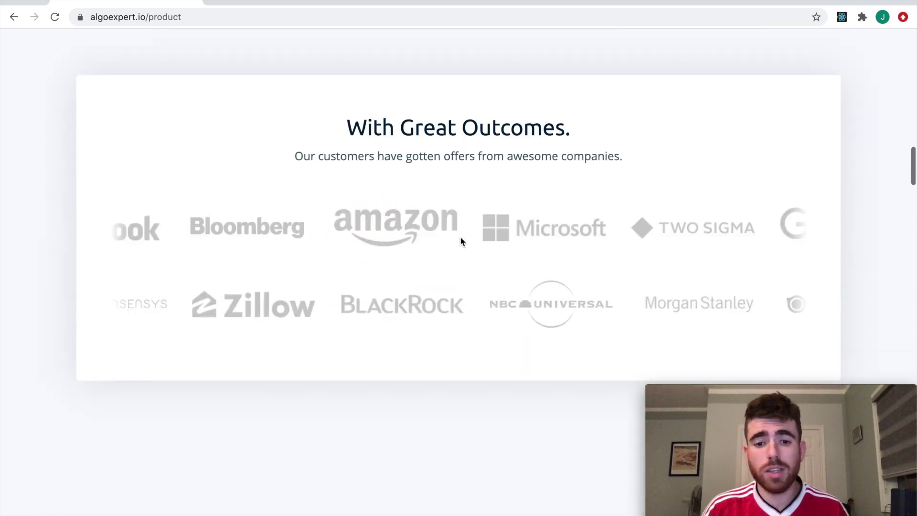
scroll(460, 241, "down", 2)
scroll(459, 243, "up", 1)
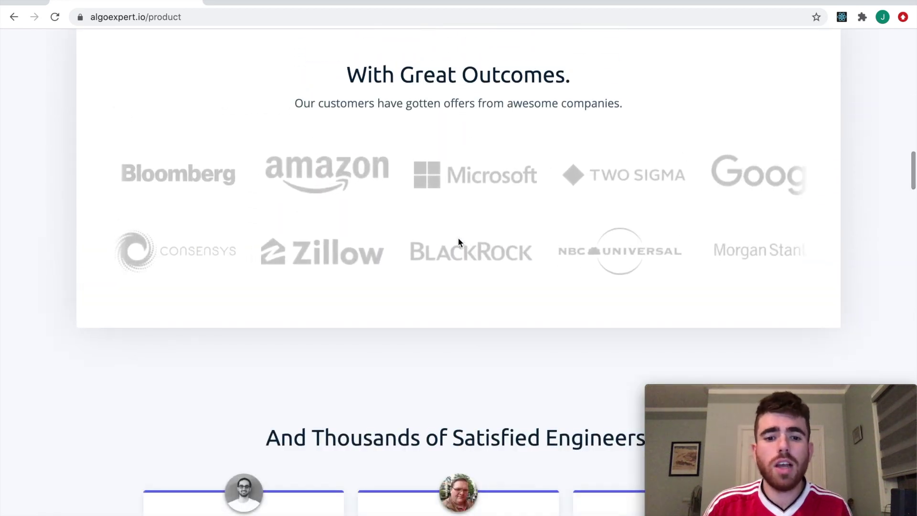
scroll(456, 239, "down", 1)
scroll(456, 239, "up", 2)
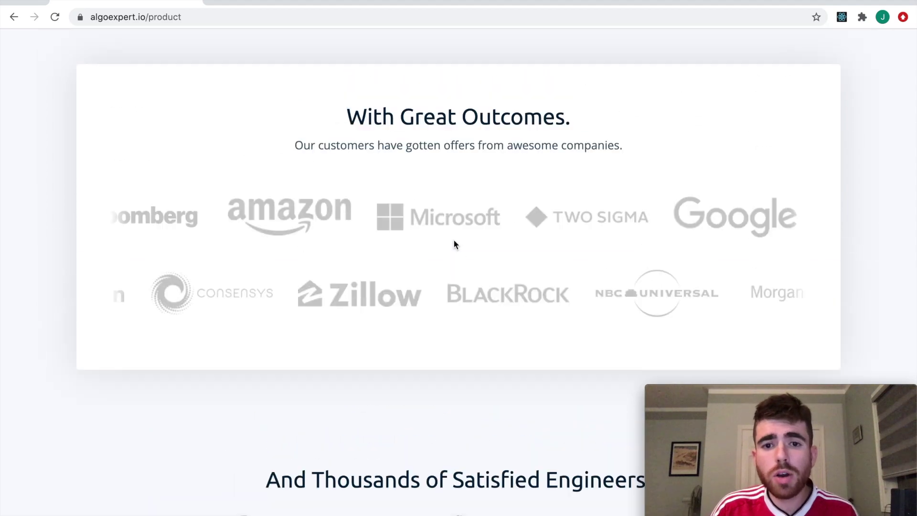
scroll(454, 245, "up", 5)
scroll(453, 245, "up", 4)
scroll(454, 245, "up", 5)
scroll(454, 245, "down", 7)
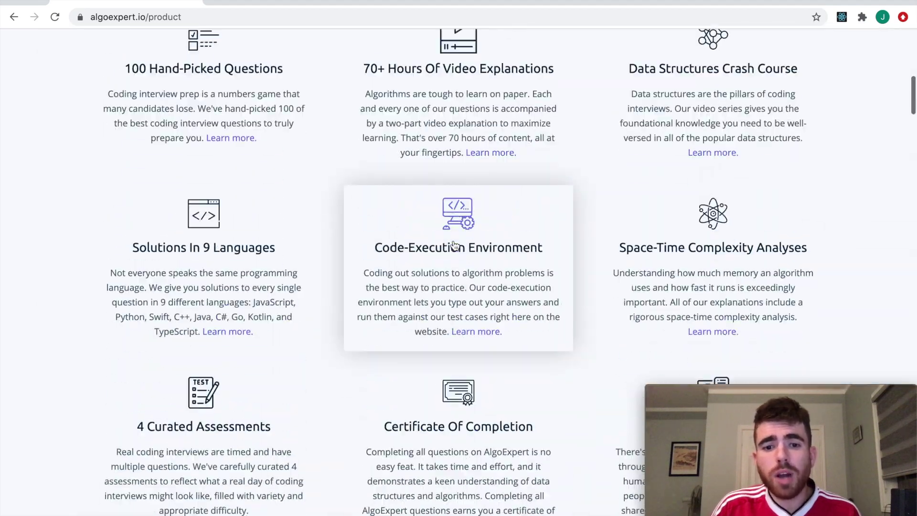
scroll(453, 245, "down", 10)
scroll(453, 245, "down", 5)
scroll(454, 245, "down", 1)
scroll(454, 245, "up", 1)
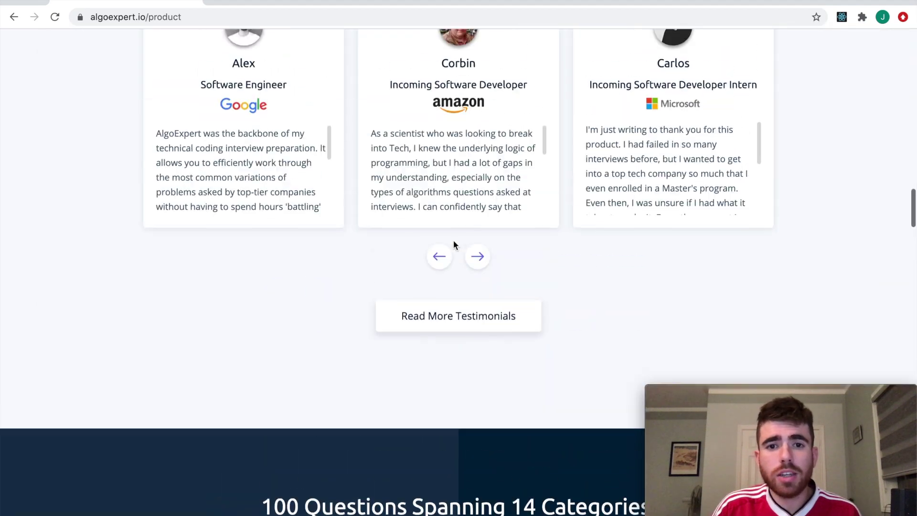
scroll(454, 244, "up", 3)
scroll(454, 240, "up", 4)
scroll(454, 240, "up", 2)
scroll(453, 241, "down", 2)
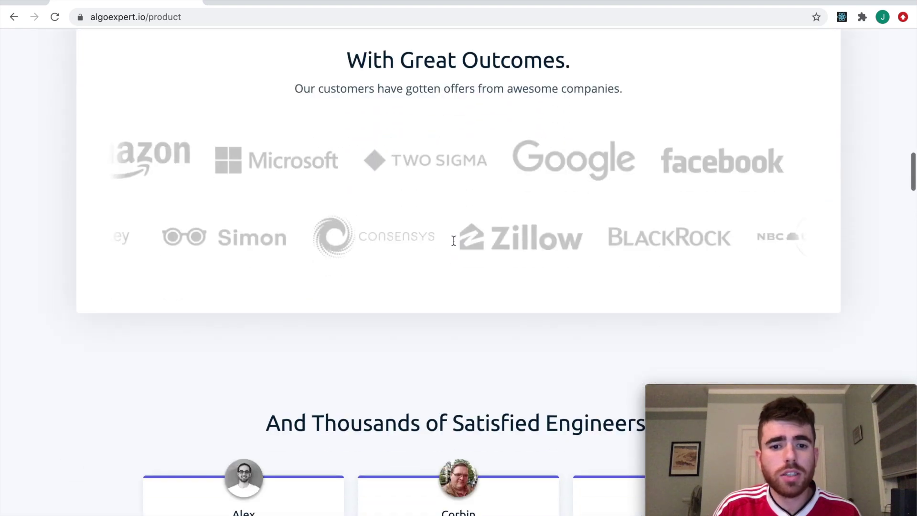
scroll(453, 241, "down", 4)
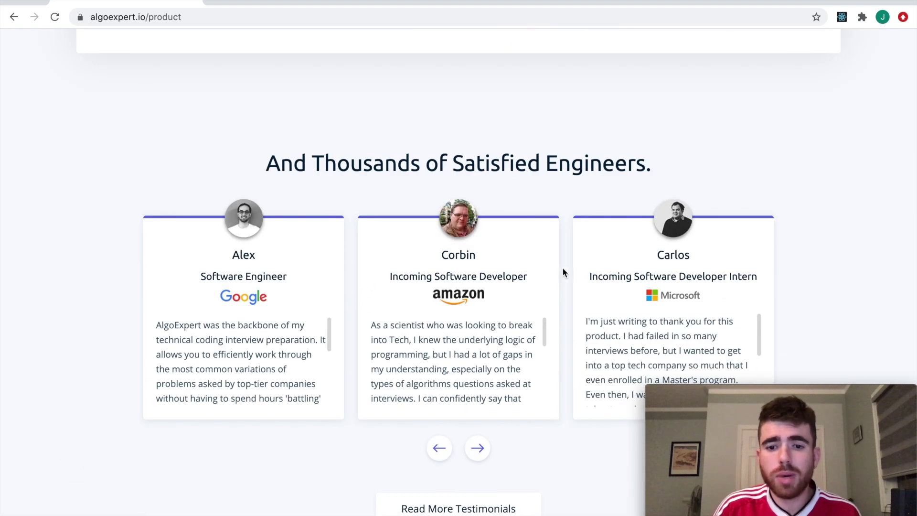
scroll(563, 272, "down", 2)
Advance the engineer testimonials carousel two reviews past the first three.
left_click(478, 333)
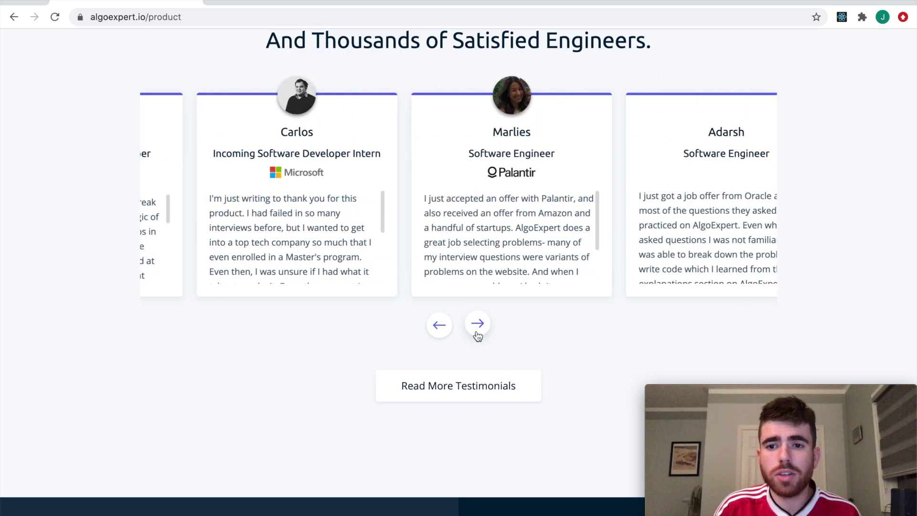
left_click(477, 328)
scroll(498, 218, "down", 3)
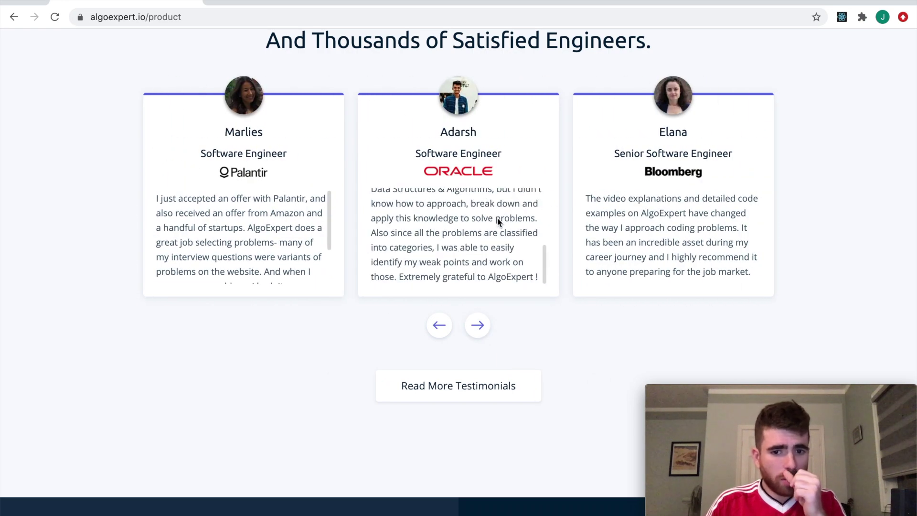
scroll(554, 323, "down", 2)
scroll(559, 321, "up", 2)
scroll(560, 320, "up", 5)
scroll(561, 323, "up", 5)
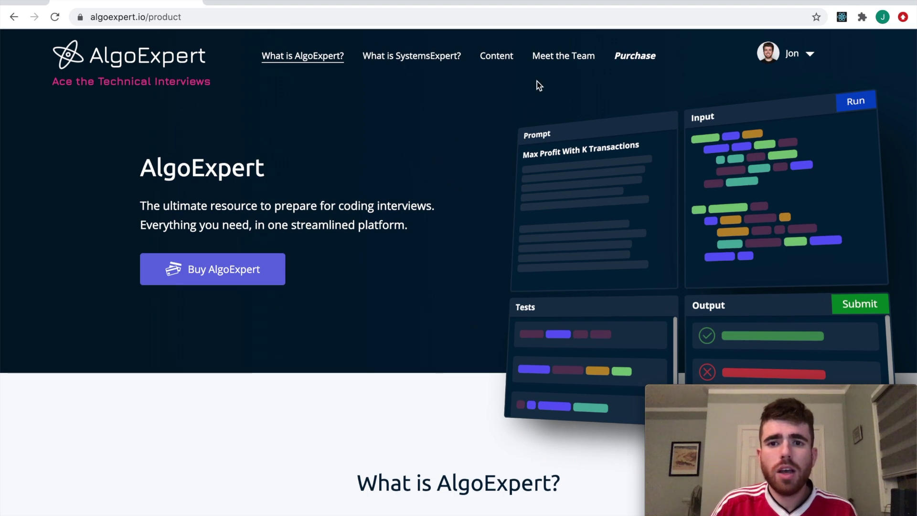
left_click(541, 59)
scroll(449, 259, "down", 5)
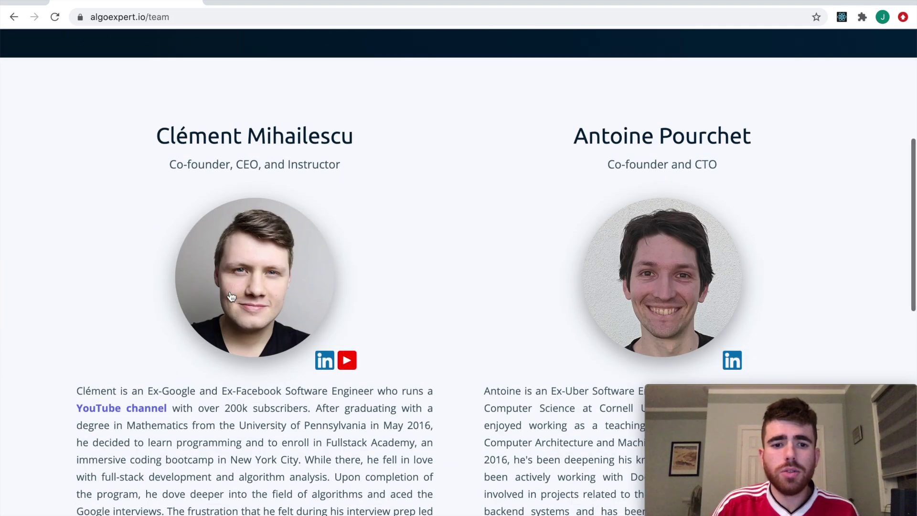
scroll(228, 299, "down", 1)
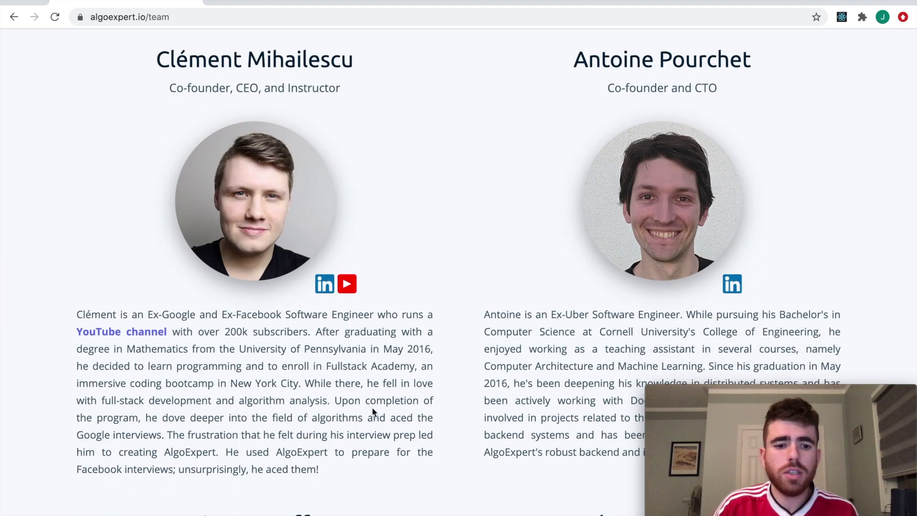
scroll(373, 412, "up", 1)
scroll(323, 351, "up", 2)
scroll(217, 290, "down", 1)
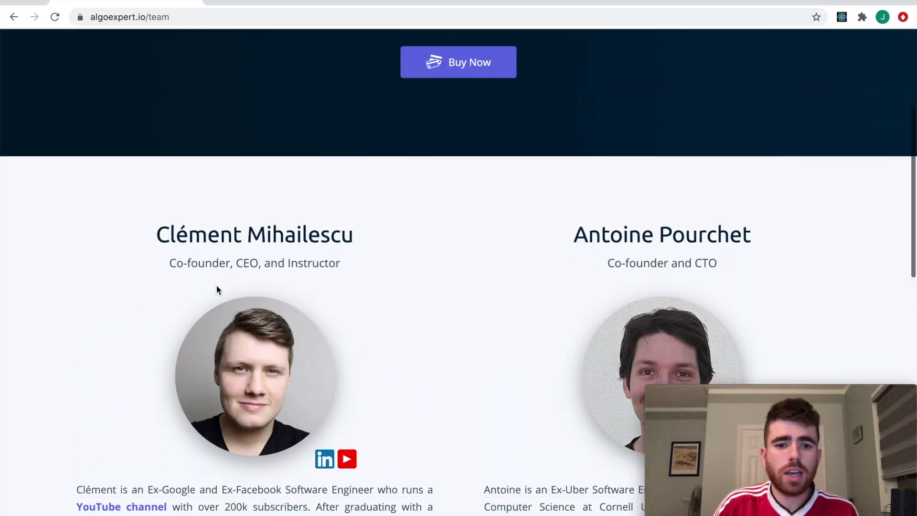
scroll(217, 290, "down", 1)
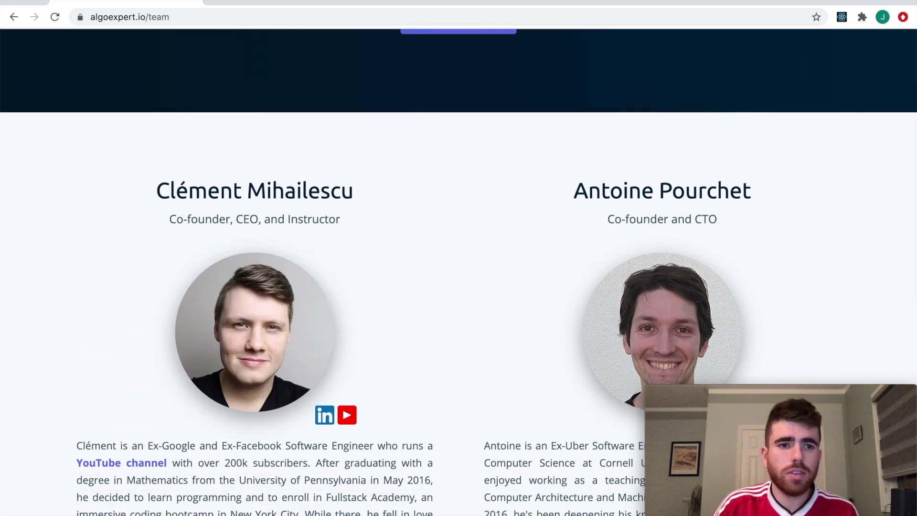
left_click(14, 16)
scroll(368, 215, "down", 5)
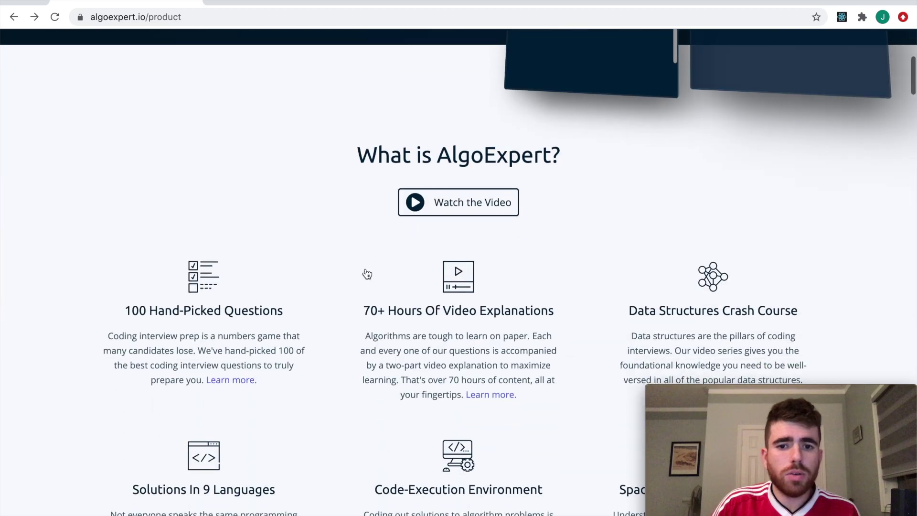
scroll(367, 274, "down", 10)
scroll(365, 267, "down", 5)
scroll(366, 267, "down", 5)
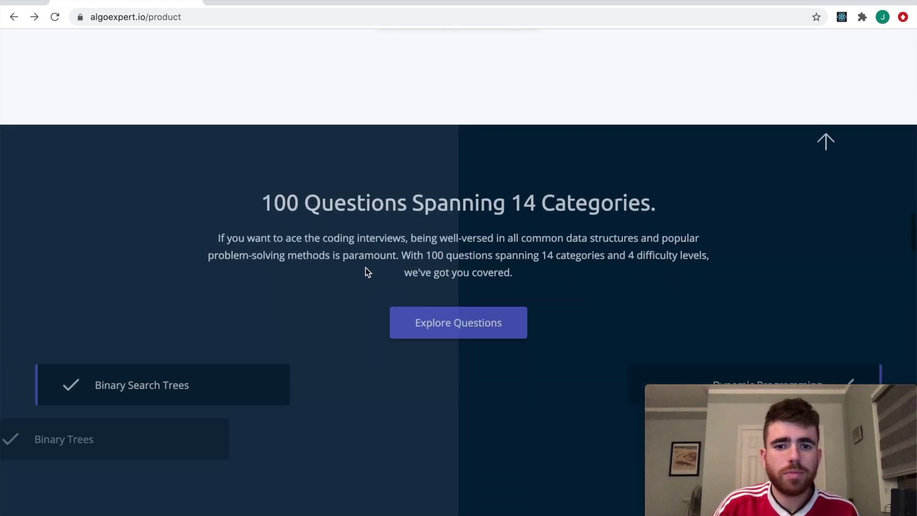
scroll(365, 271, "down", 3)
scroll(365, 271, "down", 2)
scroll(366, 271, "up", 2)
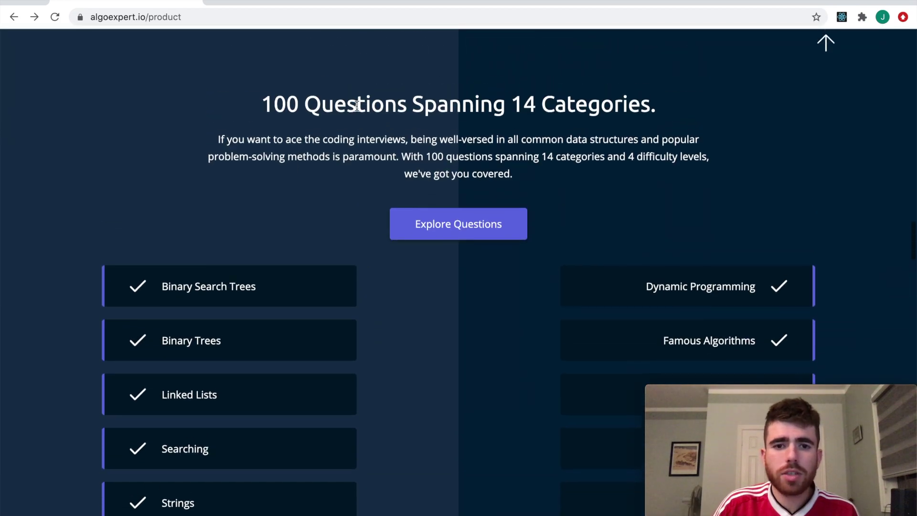
scroll(463, 253, "down", 5)
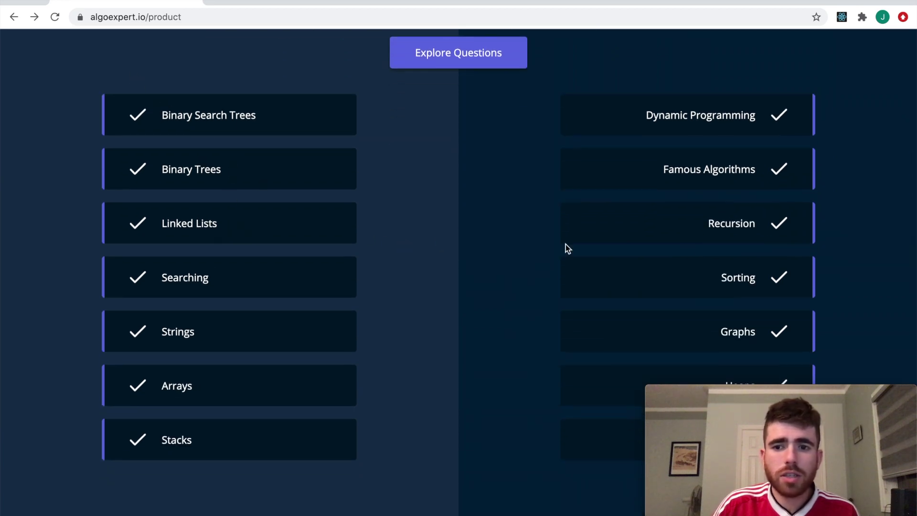
scroll(747, 242, "down", 3)
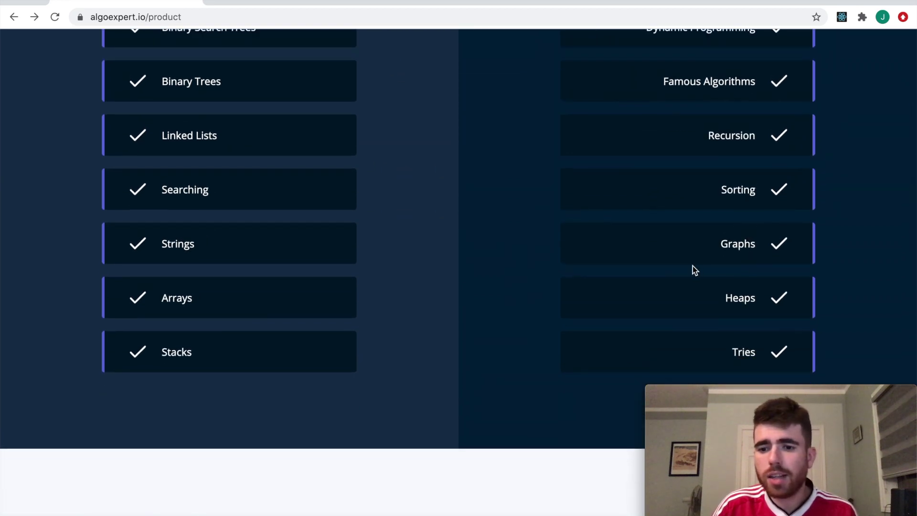
scroll(692, 268, "down", 2)
scroll(682, 268, "down", 2)
scroll(645, 265, "down", 8)
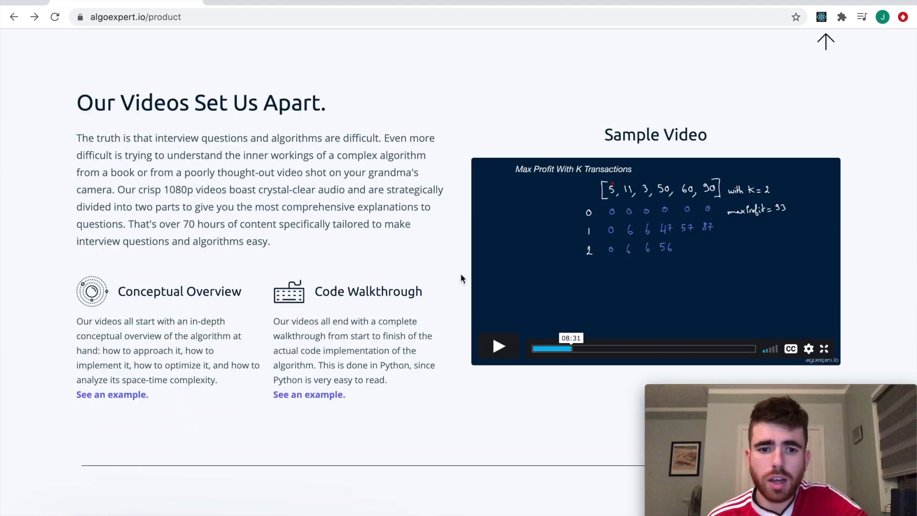
scroll(461, 277, "down", 2)
scroll(421, 286, "down", 4)
scroll(421, 287, "down", 8)
scroll(421, 287, "up", 2)
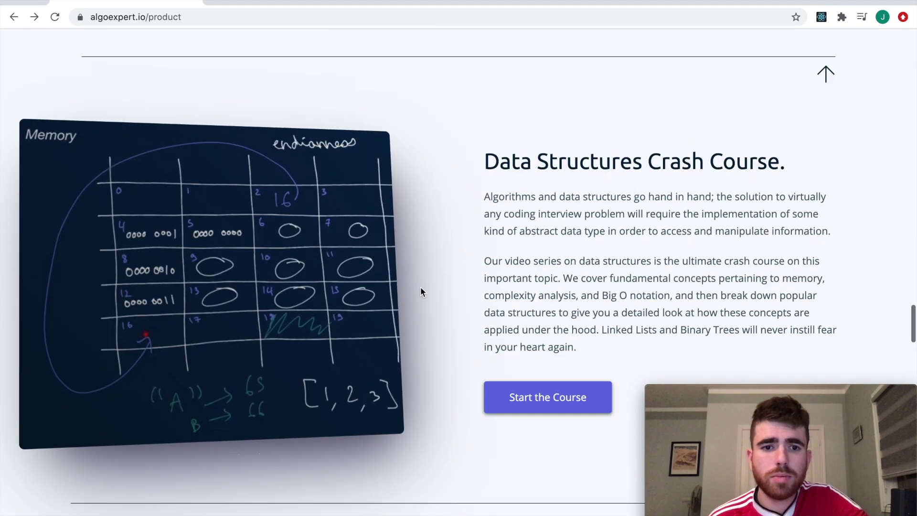
scroll(252, 247, "down", 2)
scroll(306, 242, "down", 1)
scroll(398, 262, "down", 3)
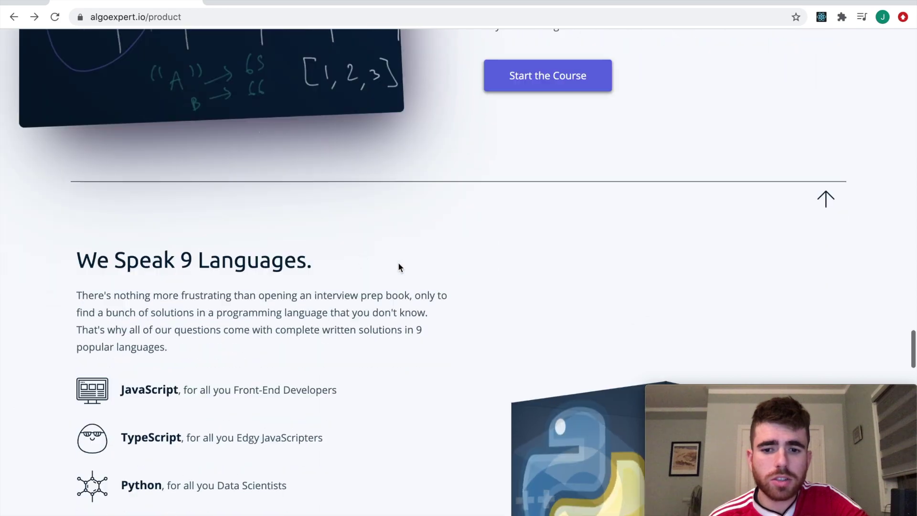
scroll(404, 267, "up", 3)
scroll(406, 266, "up", 2)
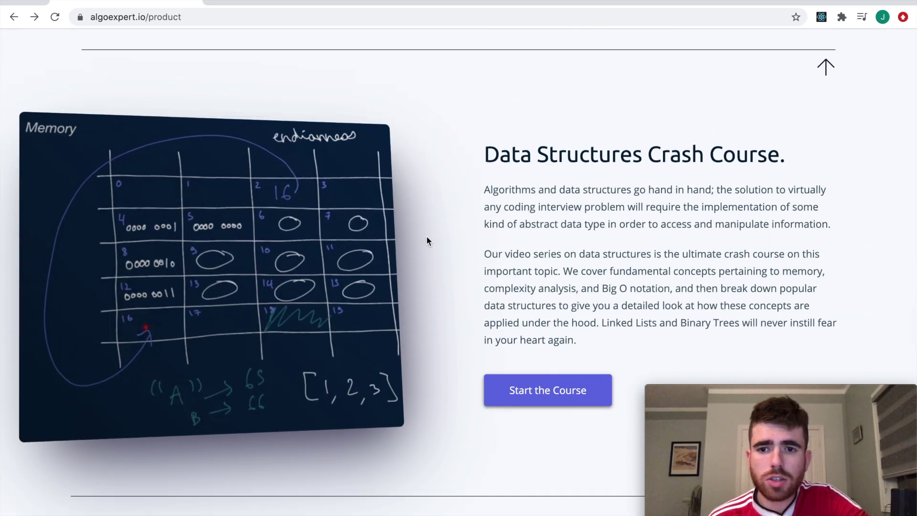
scroll(424, 241, "down", 8)
scroll(182, 165, "down", 2)
scroll(182, 168, "down", 1)
scroll(226, 179, "down", 2)
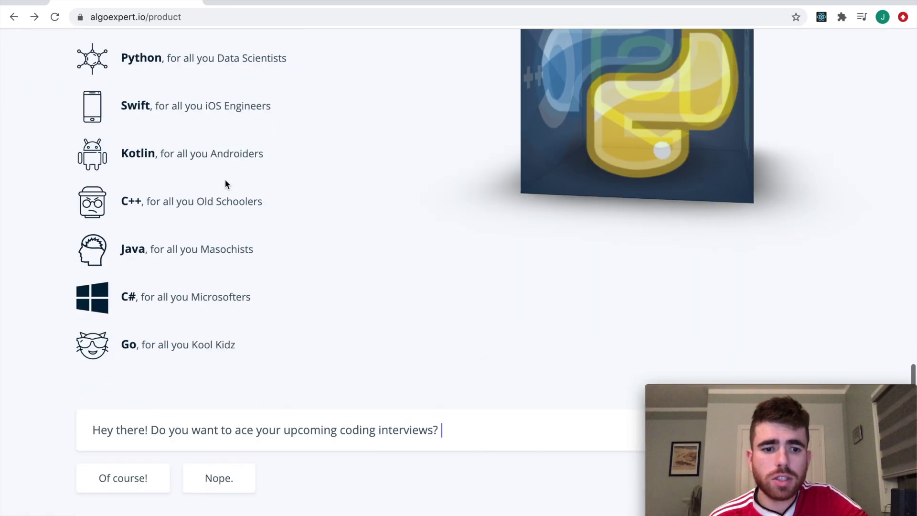
scroll(178, 181, "down", 5)
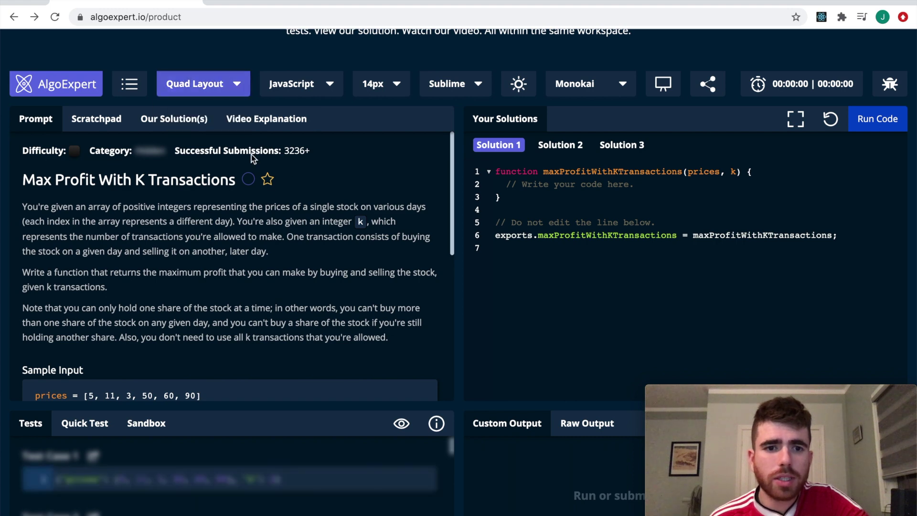
scroll(252, 172, "down", 3)
scroll(785, 255, "down", 2)
scroll(666, 231, "up", 1)
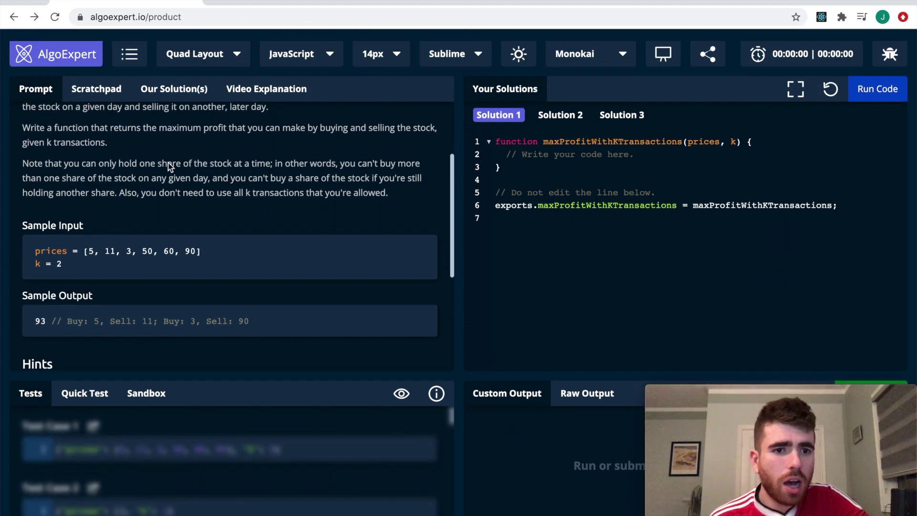
scroll(165, 322, "up", 1)
scroll(298, 245, "up", 1)
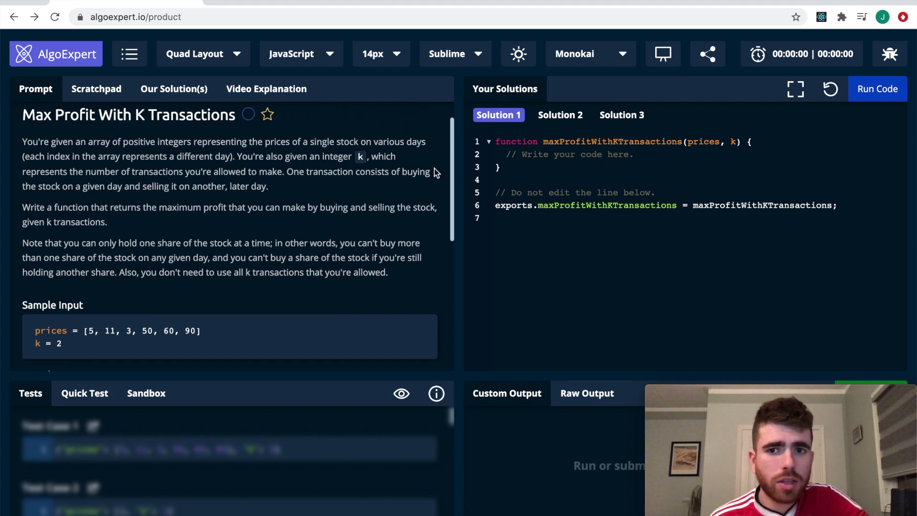
Switch the workspace to three panels showing the scratchpad and starter solution code.
left_click(231, 55)
left_click(202, 116)
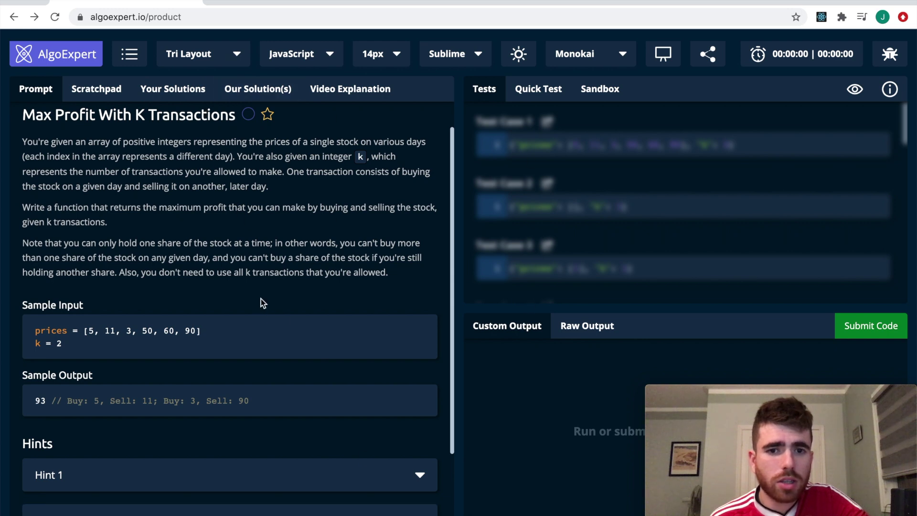
scroll(262, 304, "down", 3)
scroll(258, 316, "up", 4)
scroll(199, 323, "down", 3)
scroll(200, 323, "down", 1)
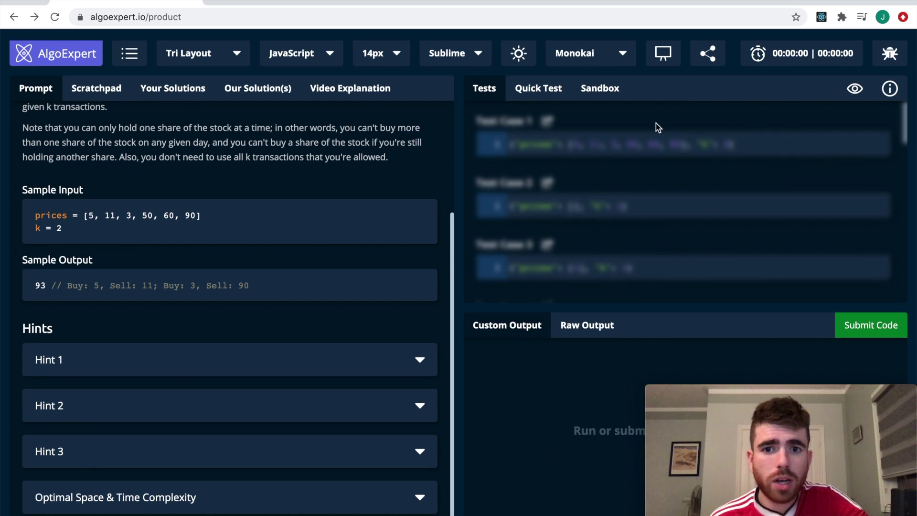
left_click(108, 90)
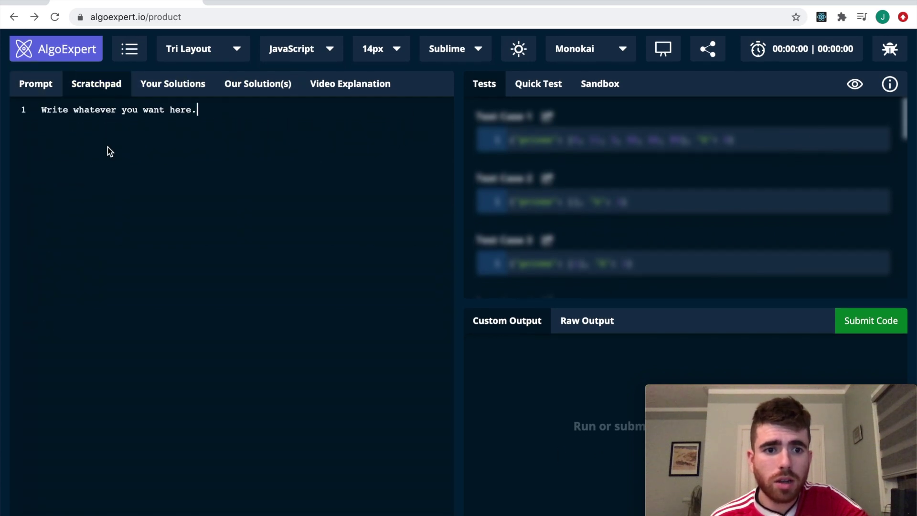
left_click(195, 83)
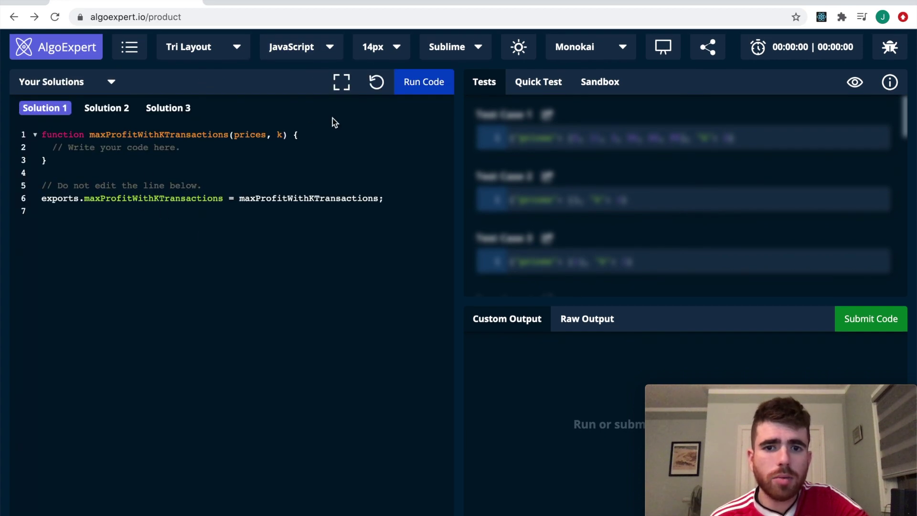
Return to the four-panel layout and run the untouched starter code against the tests.
left_click(205, 47)
left_click(208, 76)
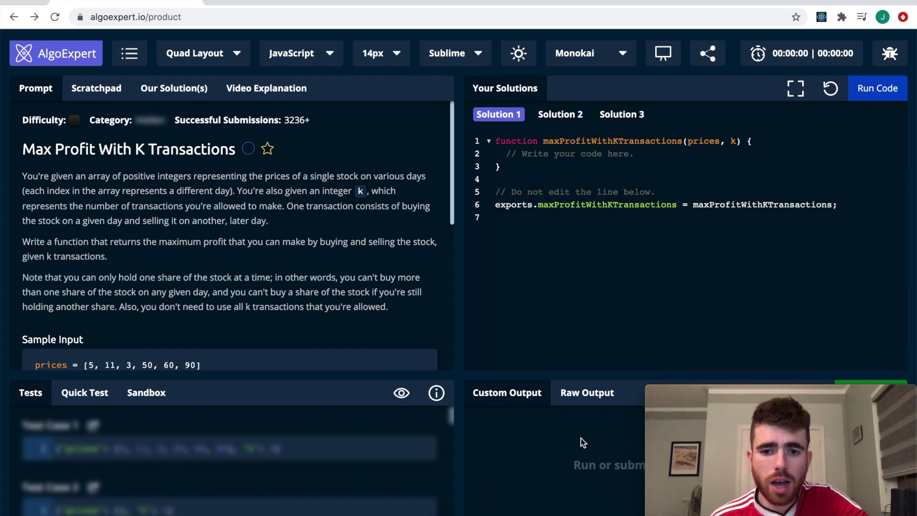
left_click(575, 201)
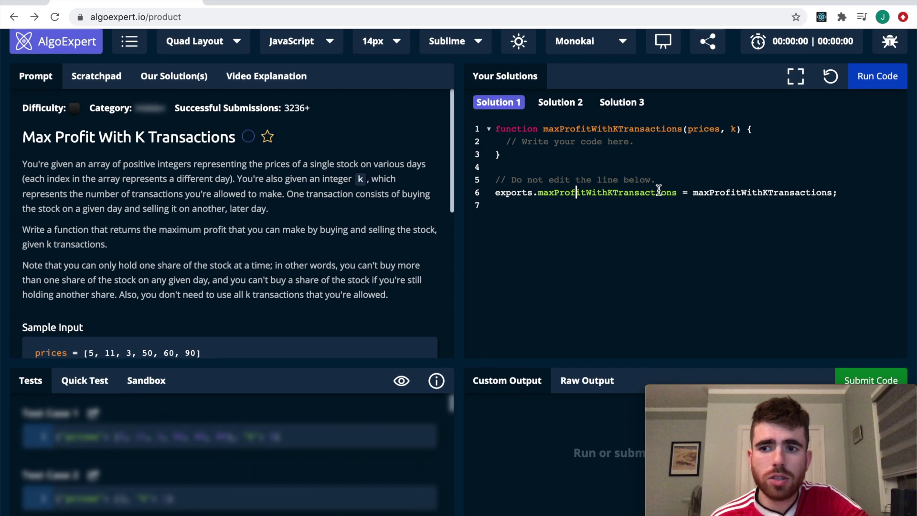
scroll(645, 183, "down", 1)
left_click(865, 66)
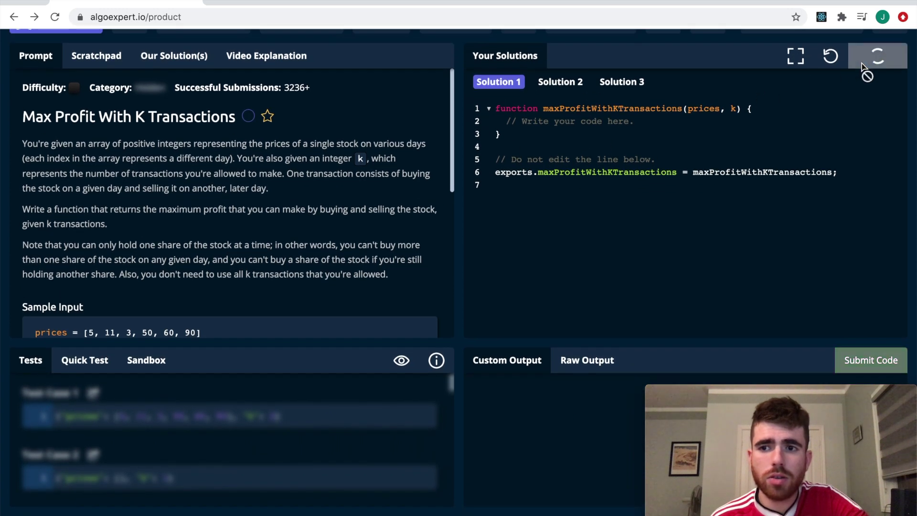
scroll(584, 423, "down", 5)
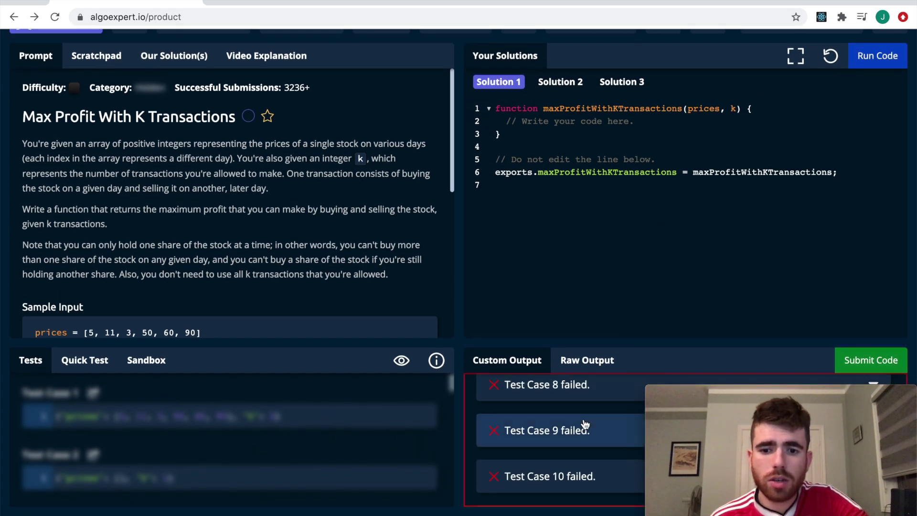
scroll(417, 376, "down", 5)
scroll(417, 375, "down", 3)
scroll(459, 344, "down", 5)
scroll(461, 340, "down", 10)
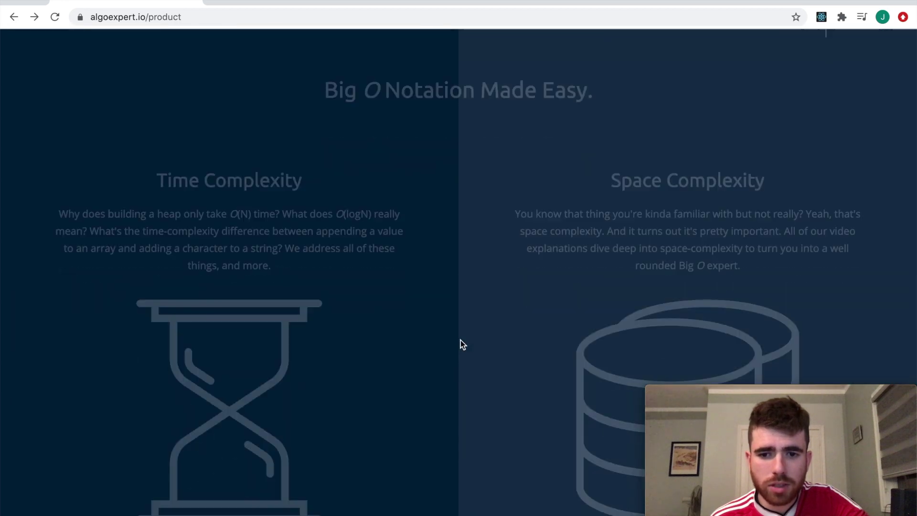
scroll(446, 339, "up", 1)
scroll(446, 340, "down", 1)
scroll(445, 339, "down", 3)
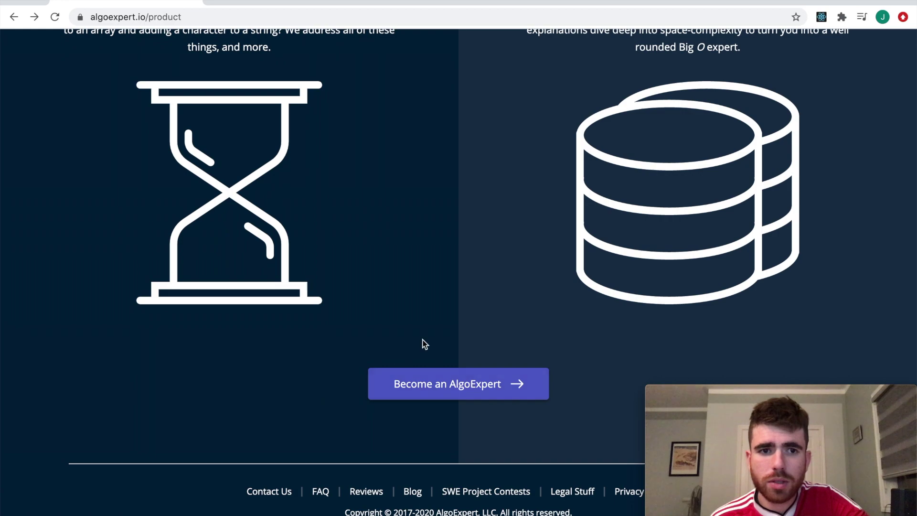
Visit the pricing plans and What is AlgoExpert? pages, then go to Buy AlgoExpert.
left_click(475, 381)
scroll(437, 290, "down", 3)
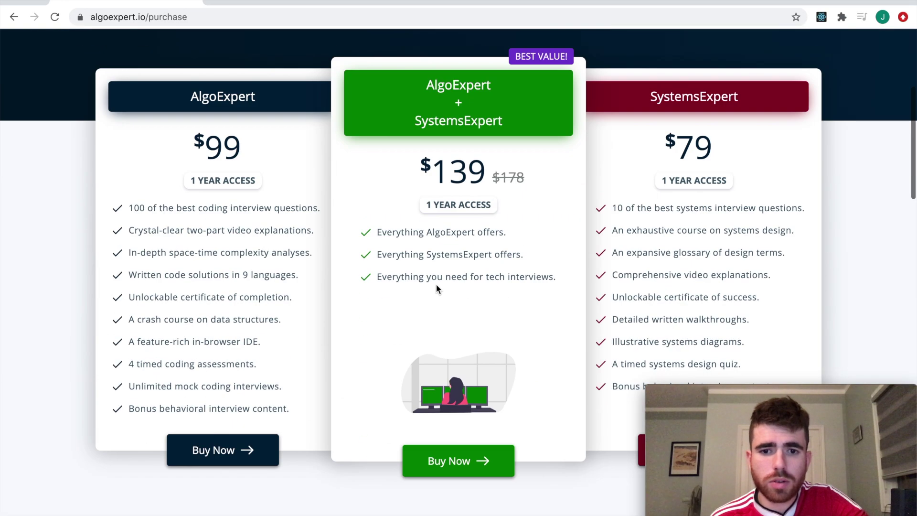
scroll(434, 287, "up", 3)
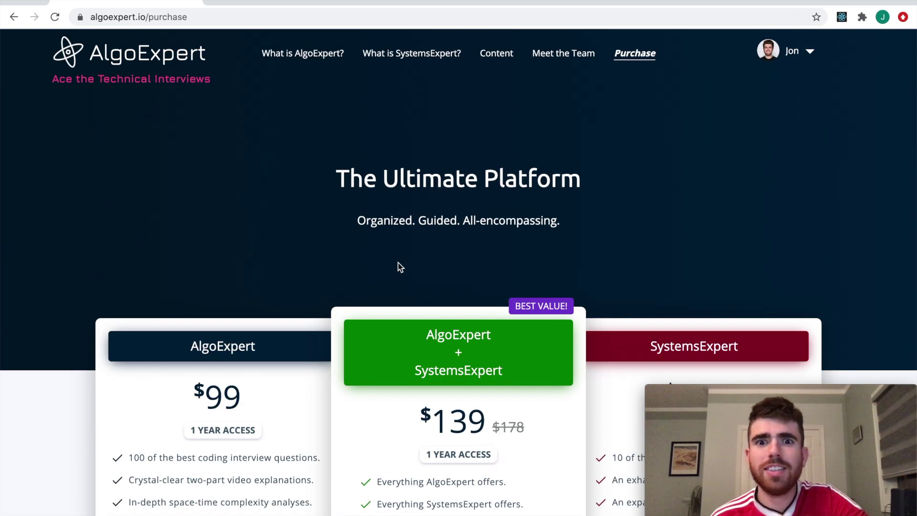
scroll(400, 263, "down", 3)
scroll(402, 262, "down", 3)
scroll(401, 262, "up", 5)
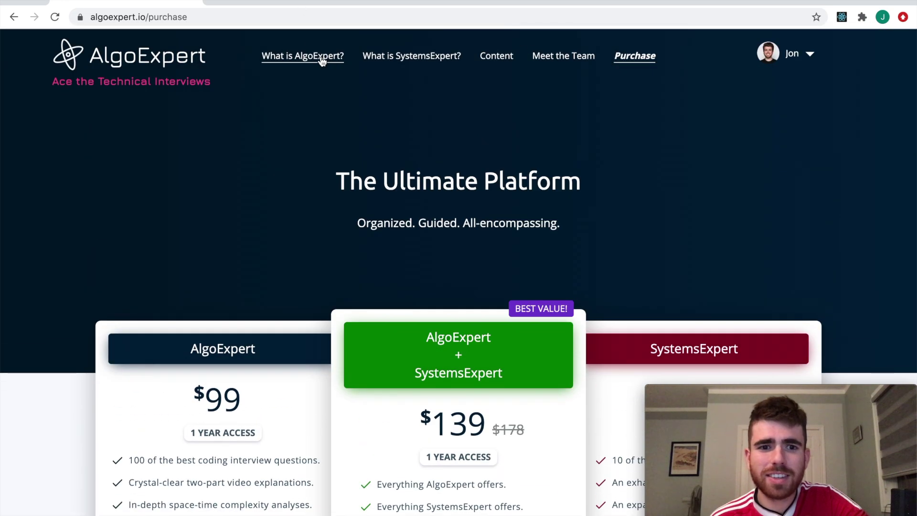
left_click(321, 60)
scroll(330, 148, "down", 3)
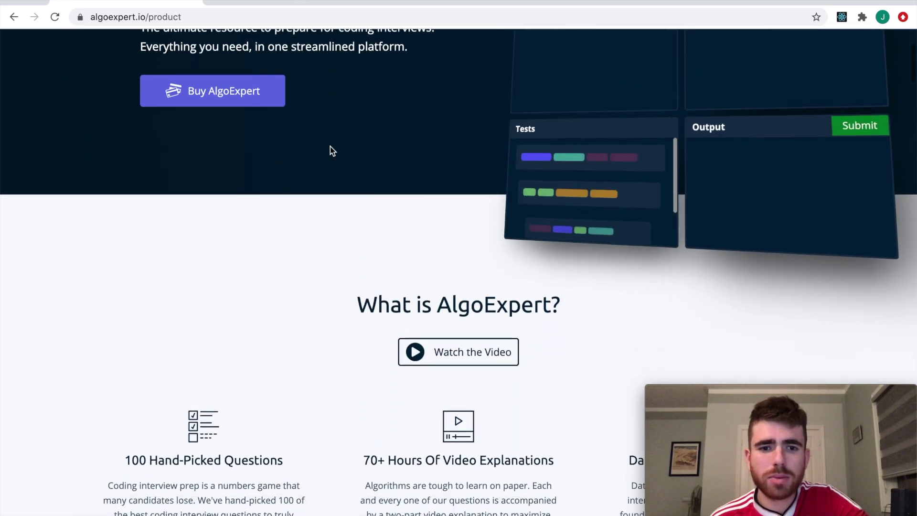
scroll(331, 146, "up", 3)
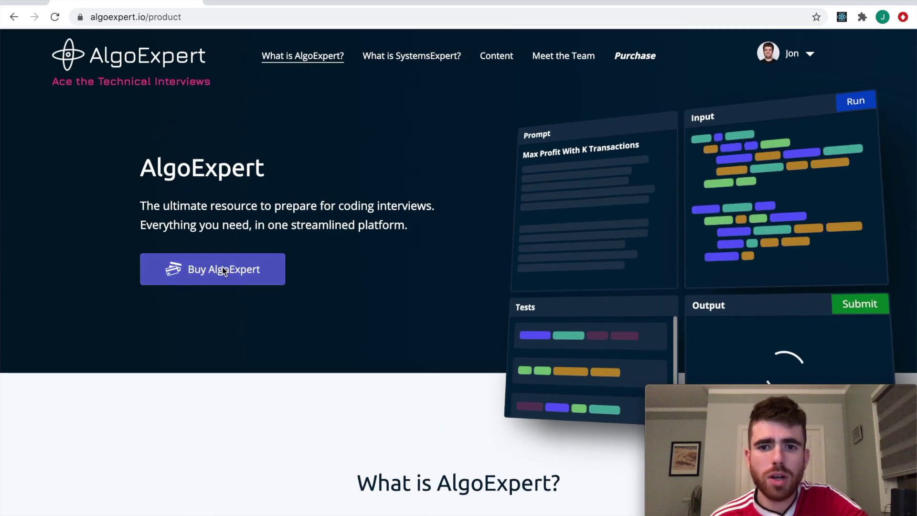
left_click(222, 266)
scroll(267, 258, "down", 5)
scroll(183, 246, "down", 10)
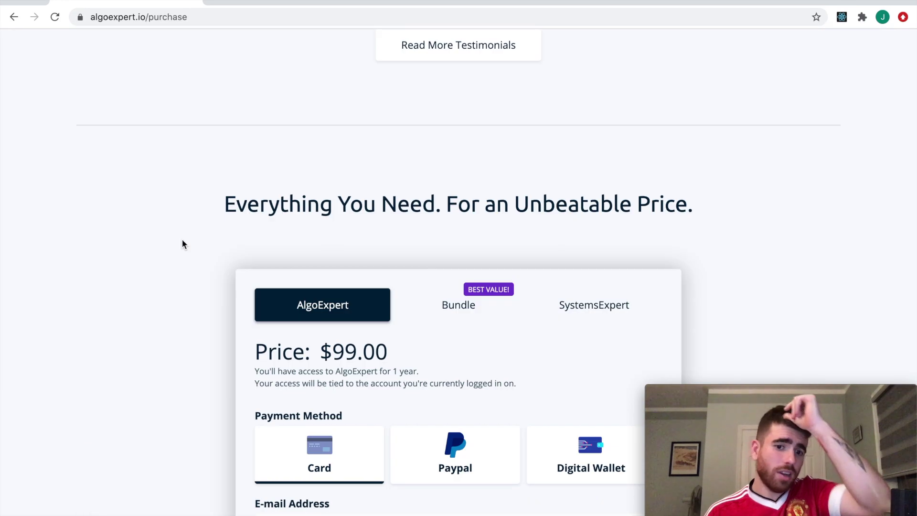
scroll(182, 244, "down", 4)
scroll(182, 244, "down", 4)
scroll(182, 244, "up", 15)
scroll(312, 327, "down", 8)
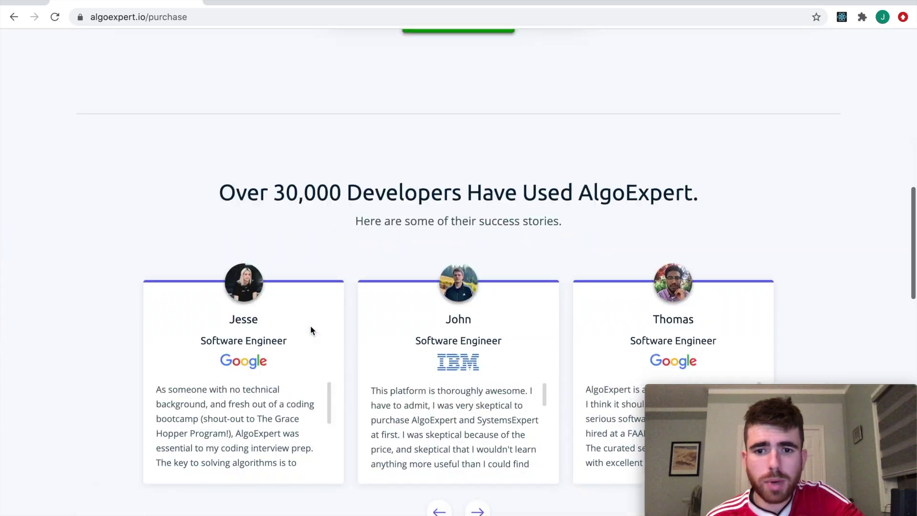
scroll(310, 325, "up", 8)
scroll(311, 325, "down", 3)
scroll(311, 330, "down", 2)
scroll(310, 330, "down", 5)
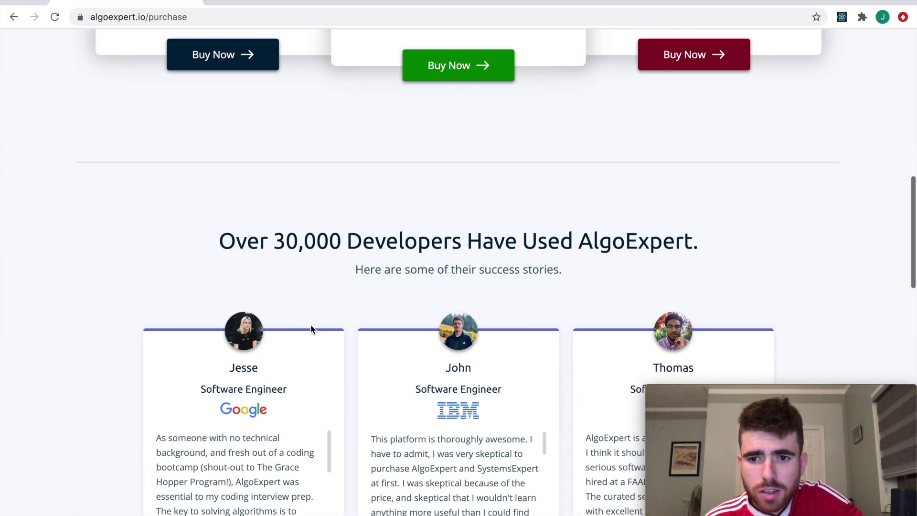
scroll(310, 328, "up", 3)
scroll(310, 328, "up", 1)
scroll(311, 328, "down", 5)
scroll(310, 329, "up", 5)
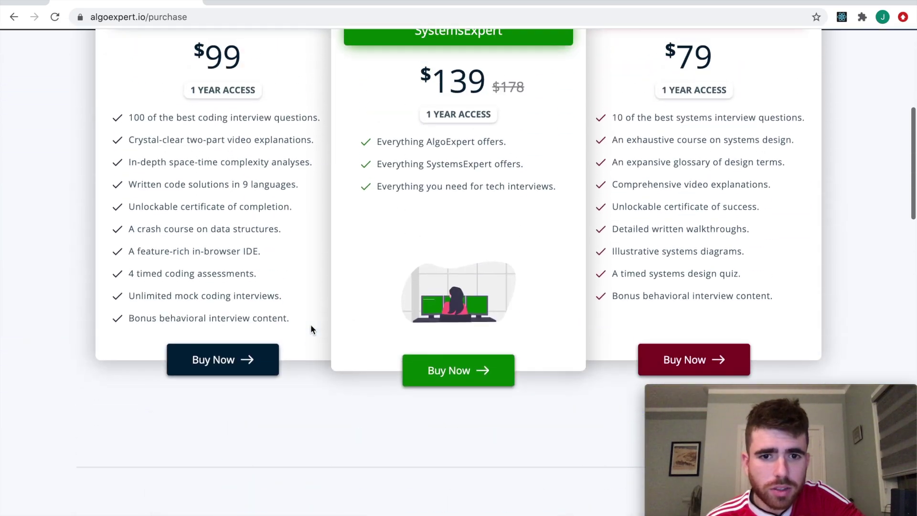
scroll(311, 328, "up", 8)
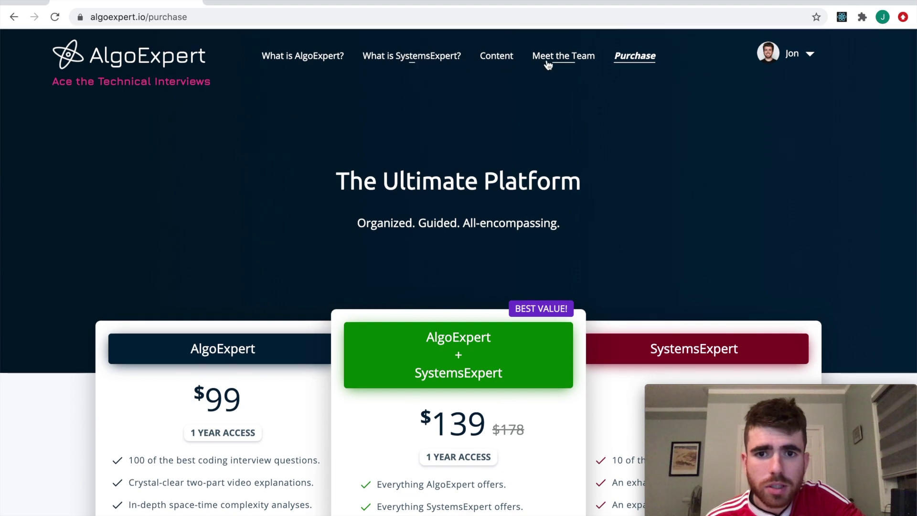
mouse_move(496, 56)
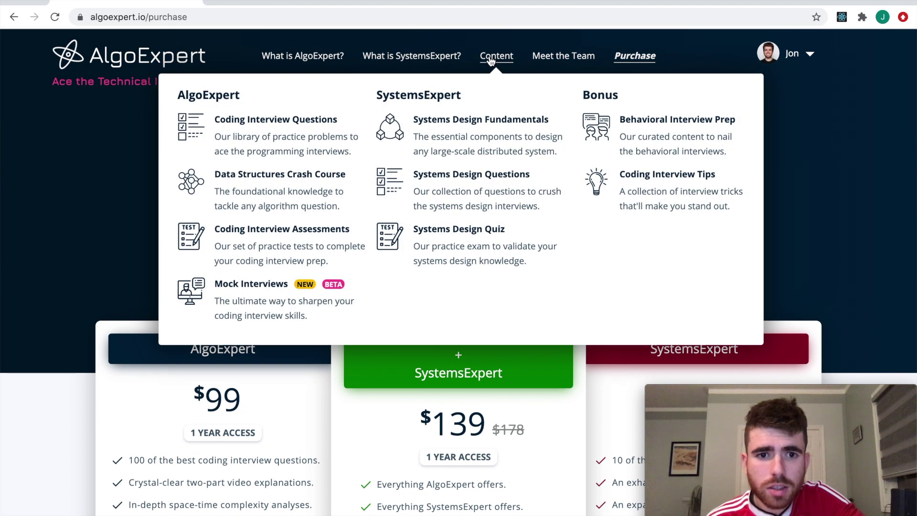
Open the Coding Interview Questions library from the Content menu.
left_click(266, 121)
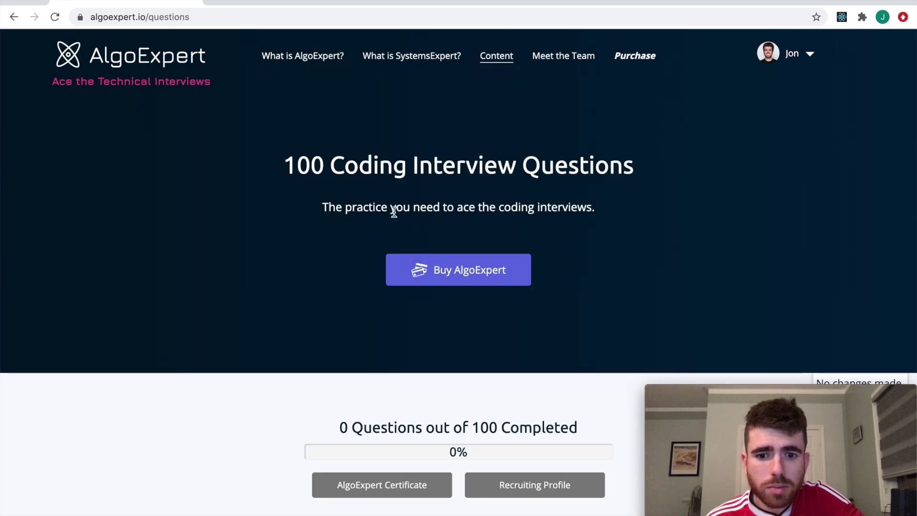
scroll(424, 221, "down", 1)
scroll(424, 220, "down", 2)
scroll(425, 221, "down", 4)
scroll(425, 222, "up", 6)
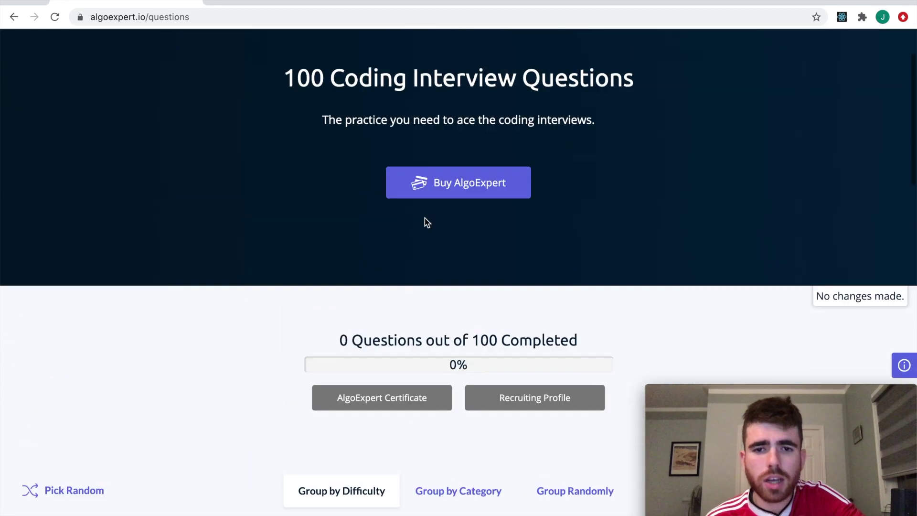
scroll(425, 222, "up", 1)
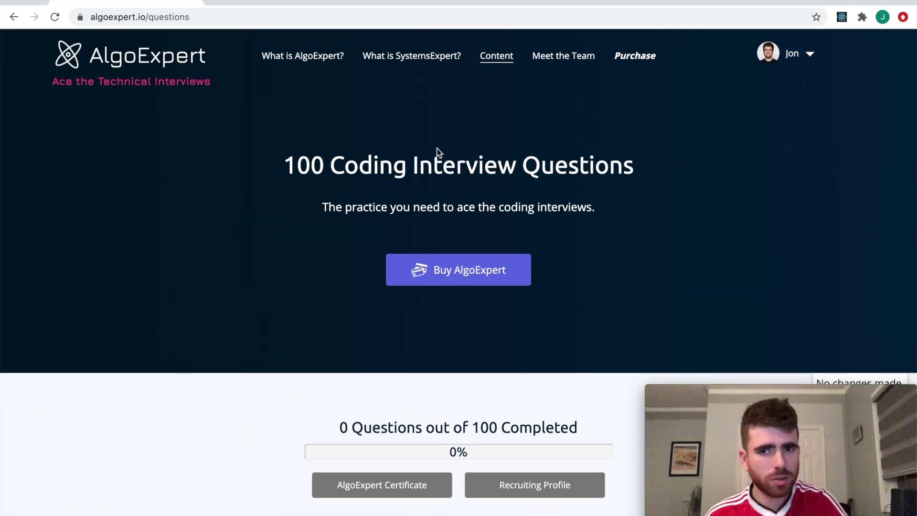
scroll(436, 153, "down", 2)
scroll(475, 227, "down", 2)
scroll(467, 230, "down", 3)
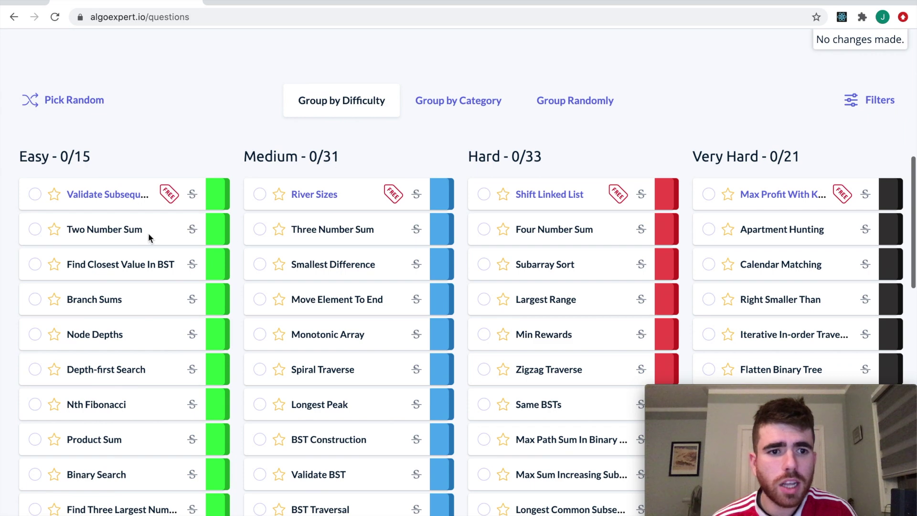
scroll(337, 185, "down", 1)
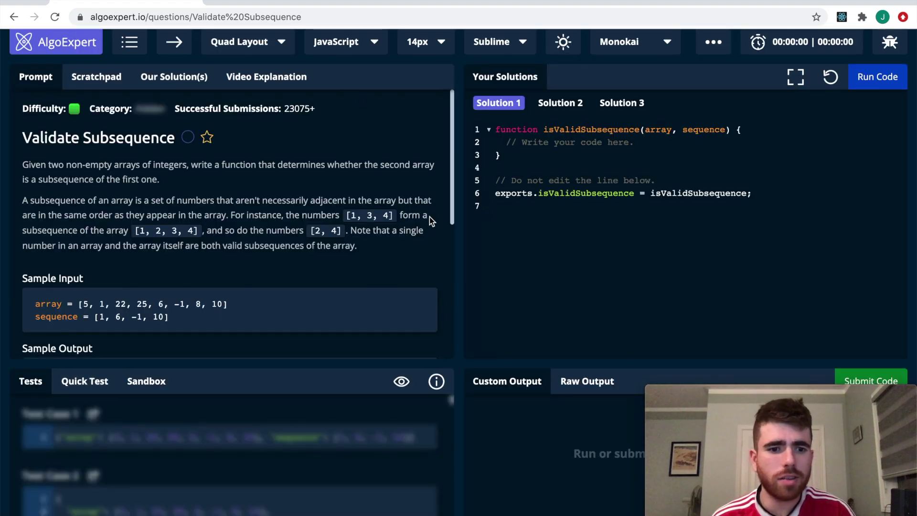
scroll(242, 202, "down", 1)
scroll(243, 201, "up", 1)
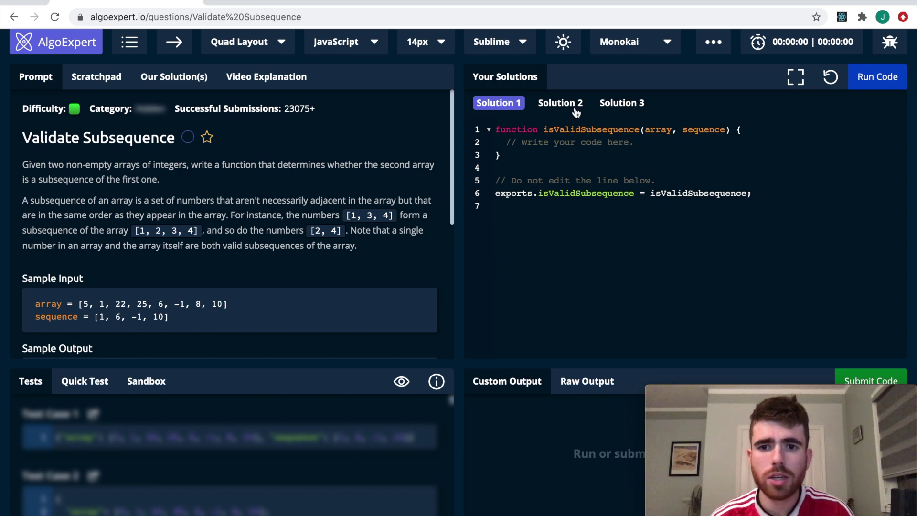
Browse the solution editor, test cases, sandbox and quick test array and sequence inputs.
left_click(514, 105)
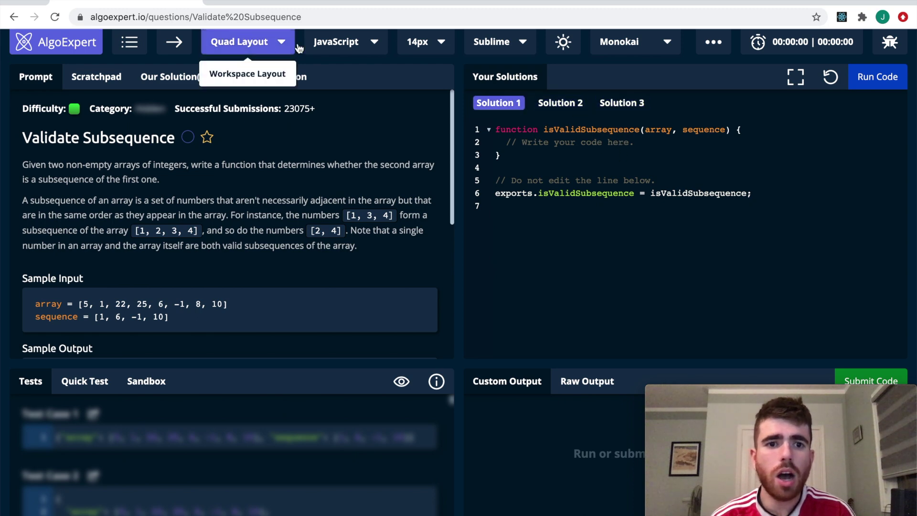
scroll(274, 270, "down", 1)
scroll(274, 270, "down", 5)
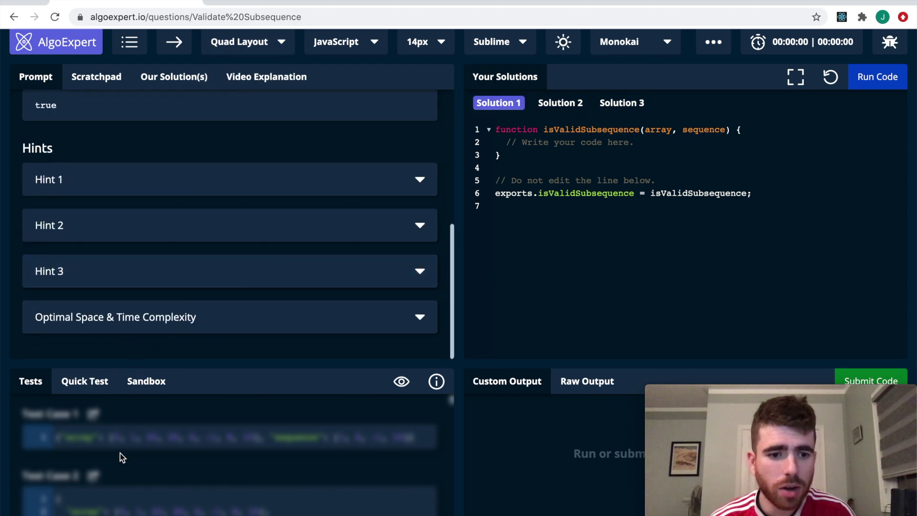
left_click(87, 381)
left_click(31, 382)
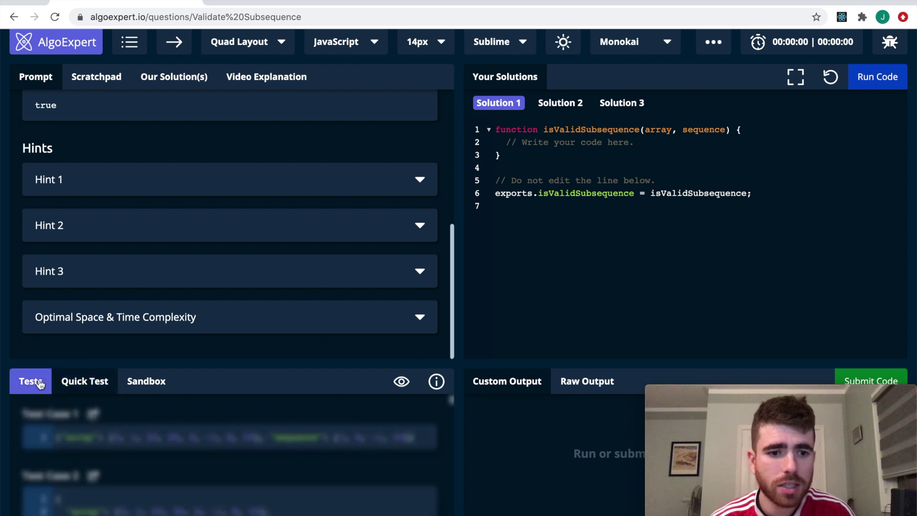
left_click(147, 381)
left_click(85, 381)
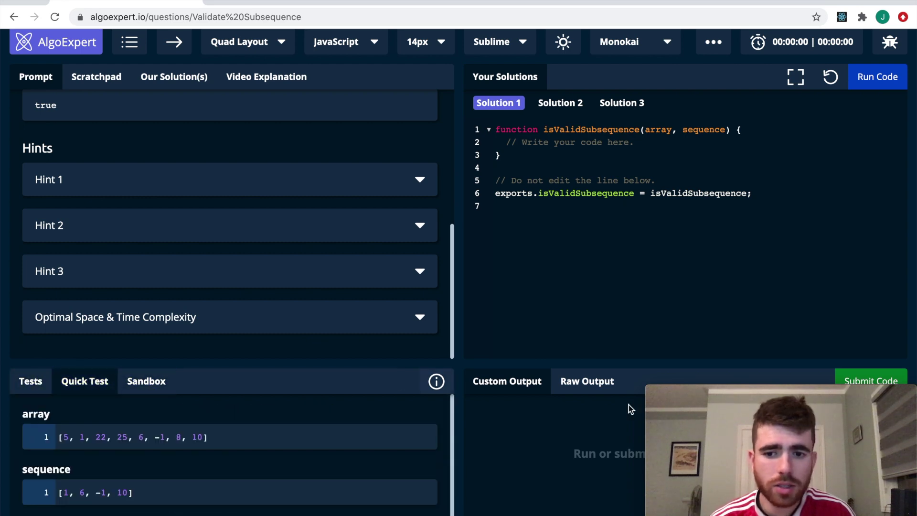
scroll(85, 424, "down", 1)
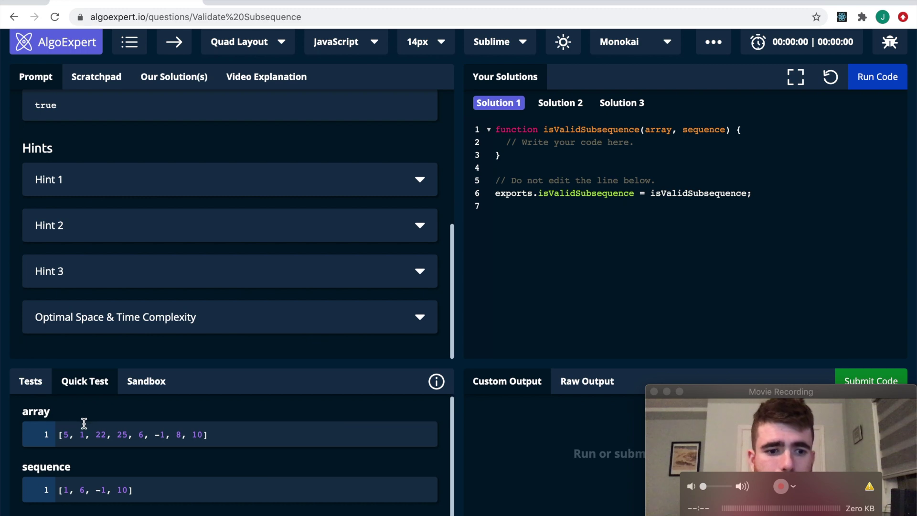
scroll(117, 262, "up", 3)
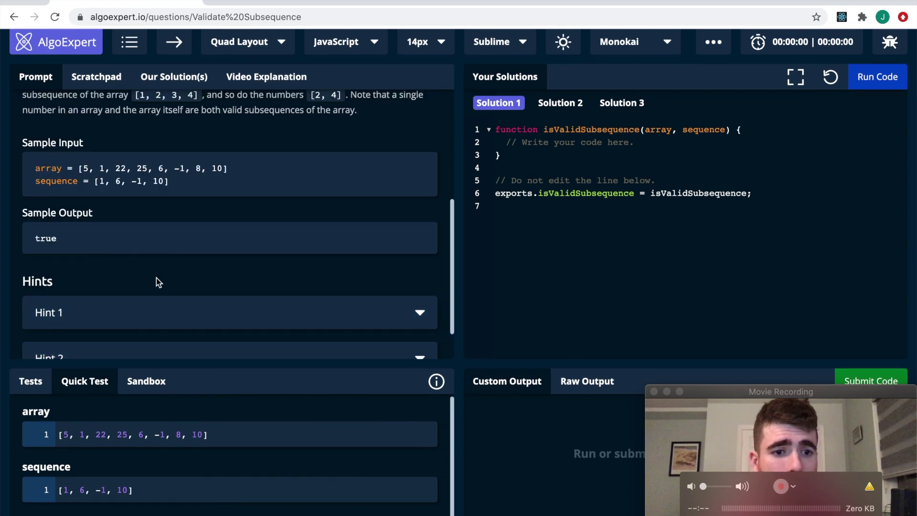
scroll(156, 278, "up", 2)
scroll(204, 282, "up", 1)
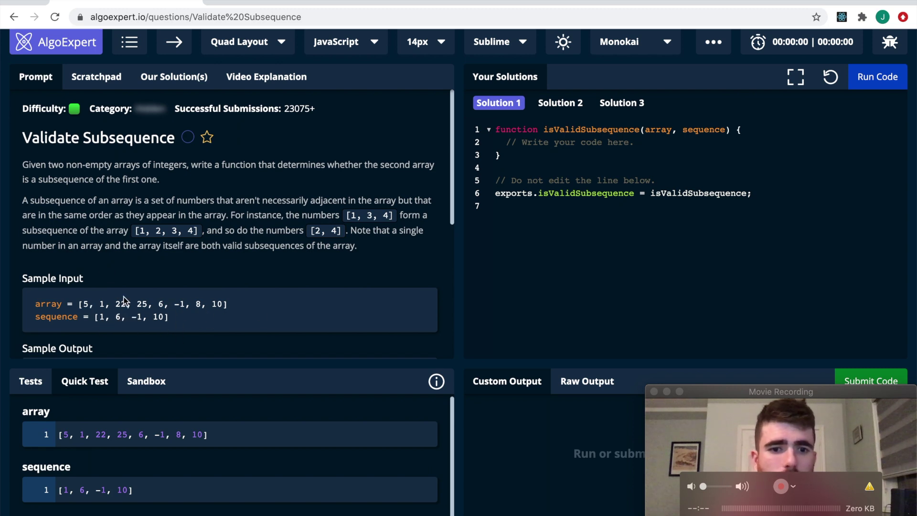
scroll(244, 305, "down", 2)
scroll(244, 306, "down", 3)
scroll(244, 306, "down", 2)
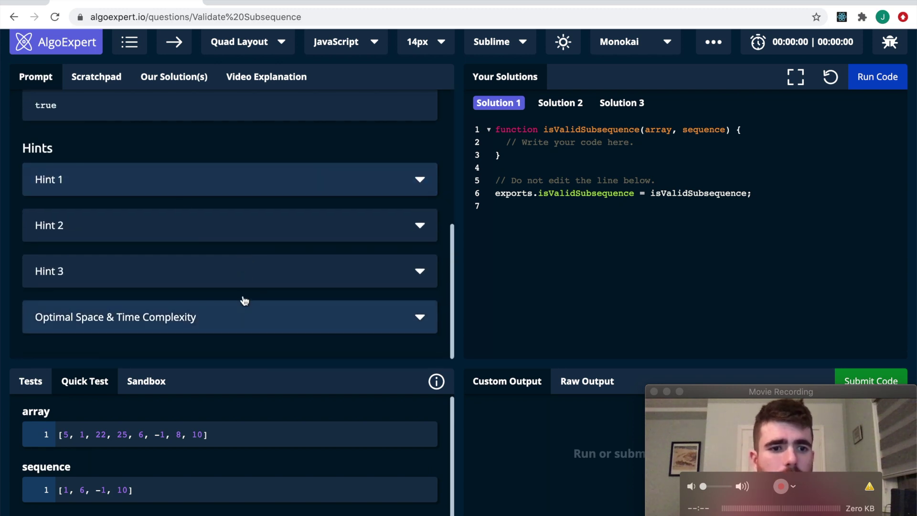
Reveal Hints 1–3 and the optimal space and time complexity, then load River Sizes.
left_click(179, 188)
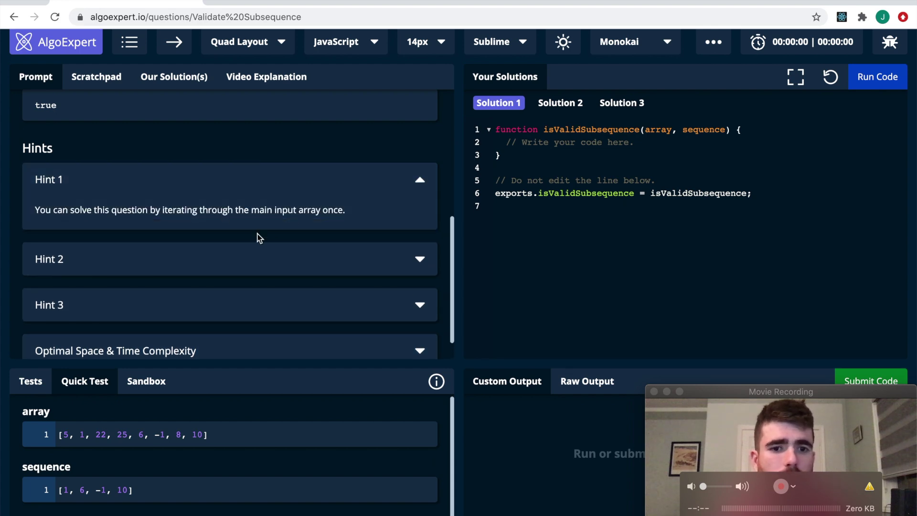
left_click(198, 261)
scroll(165, 266, "down", 1)
scroll(165, 266, "down", 2)
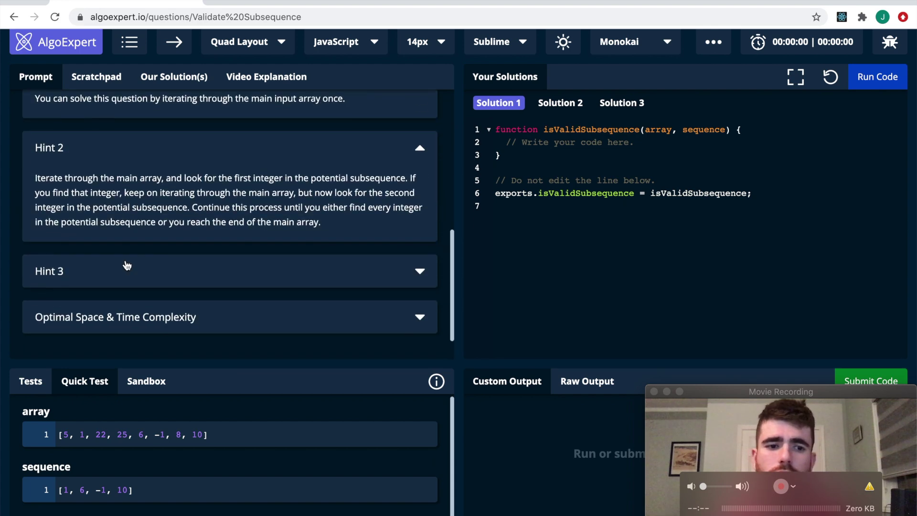
left_click(157, 288)
scroll(180, 308, "down", 2)
left_click(195, 318)
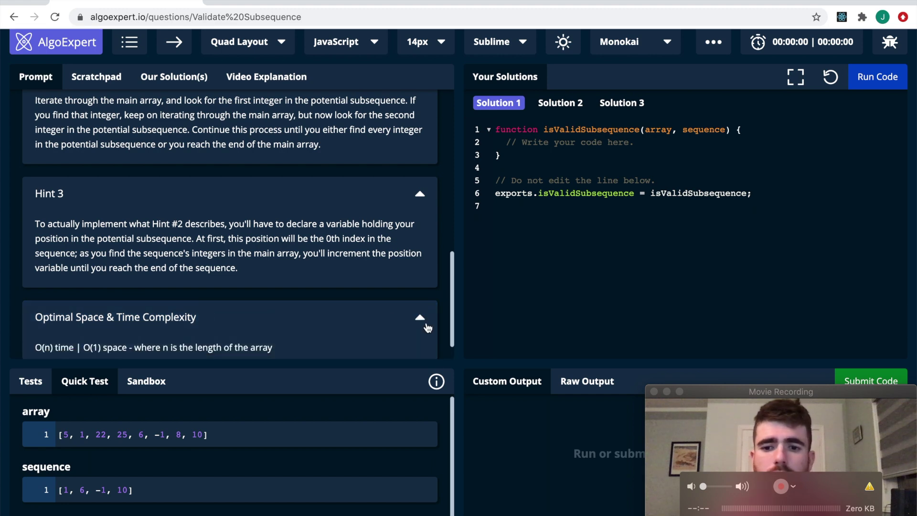
scroll(427, 327, "down", 1)
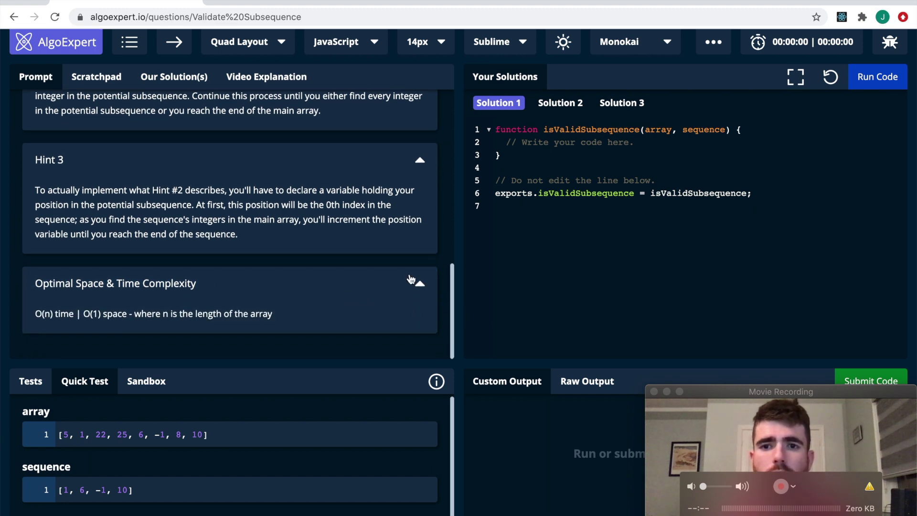
scroll(300, 189, "up", 2)
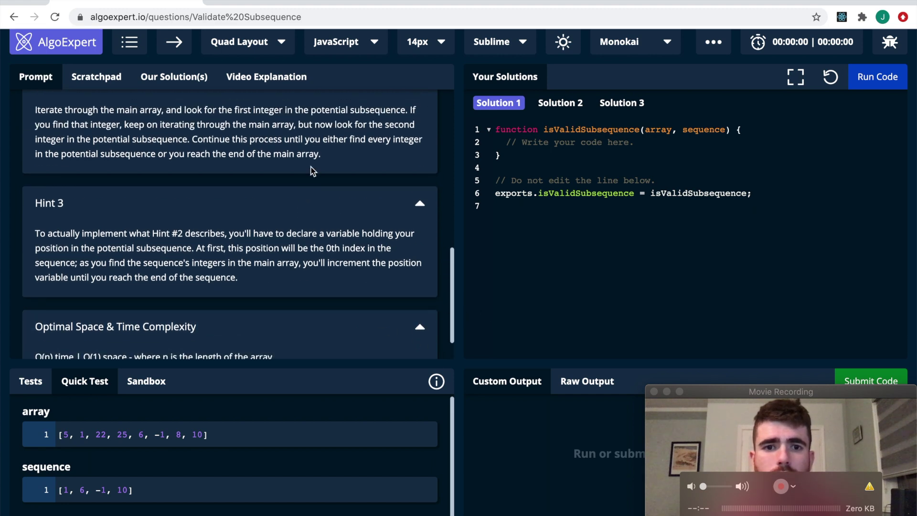
left_click(179, 48)
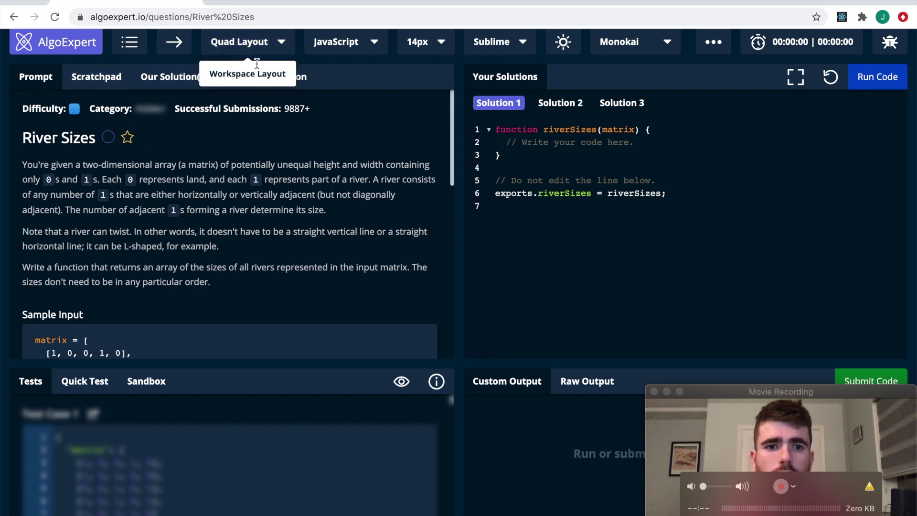
Use the three-pane layout and set the starter code to Kotlin after trying TypeScript and JavaScript.
left_click(249, 46)
left_click(240, 95)
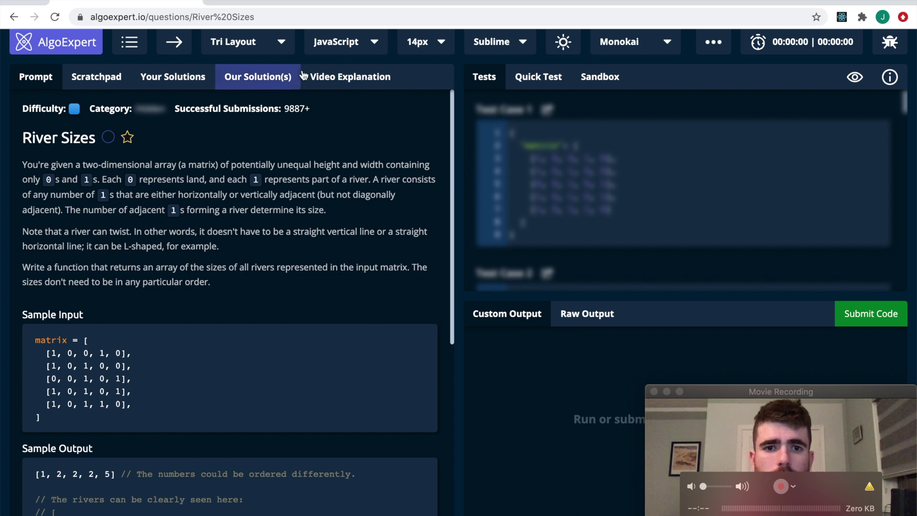
left_click(343, 47)
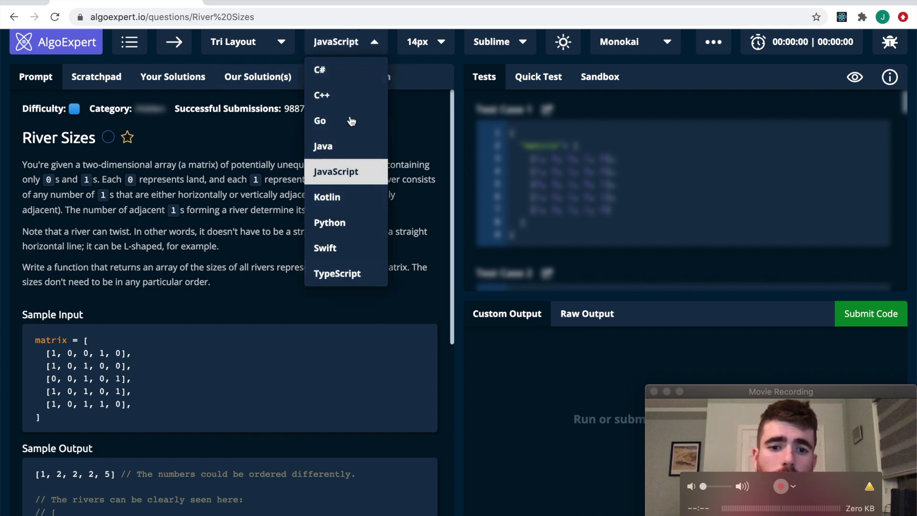
left_click(339, 277)
left_click(351, 45)
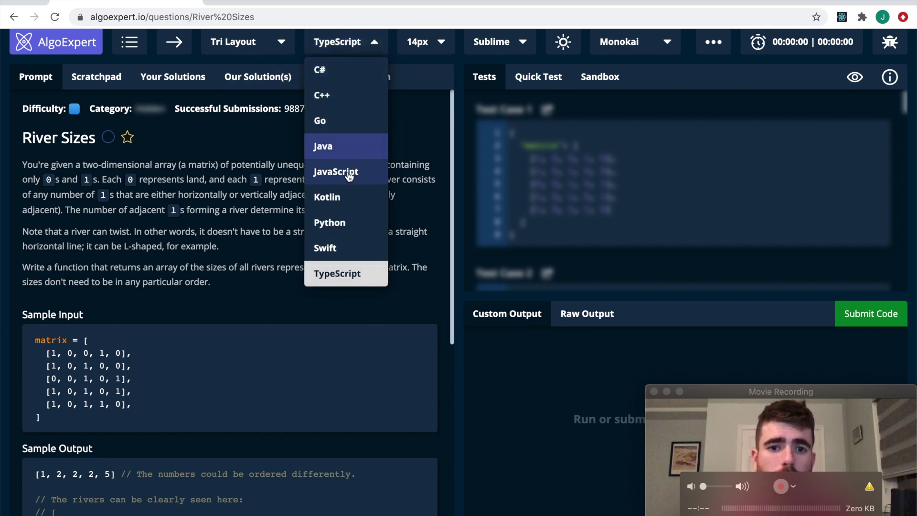
left_click(337, 172)
left_click(344, 45)
left_click(328, 198)
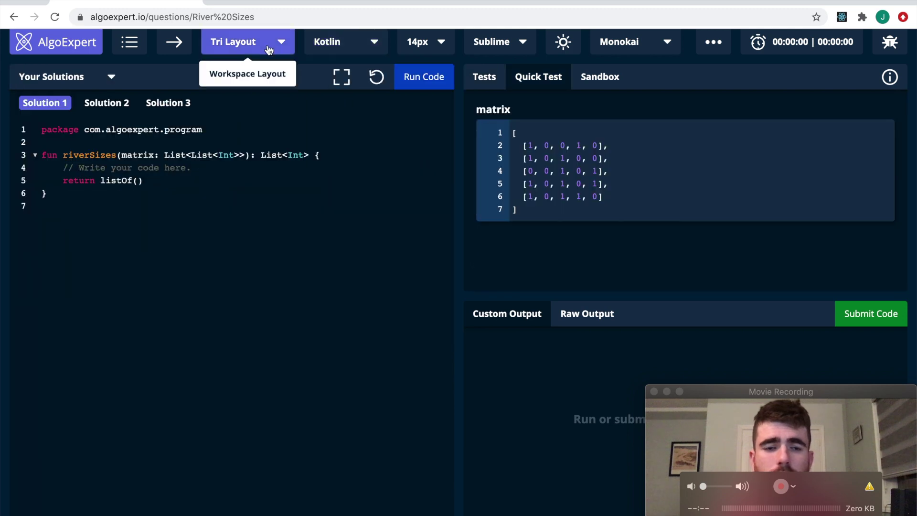
Return to the four-panel layout with the scratchpad in the left panel.
left_click(269, 49)
left_click(267, 72)
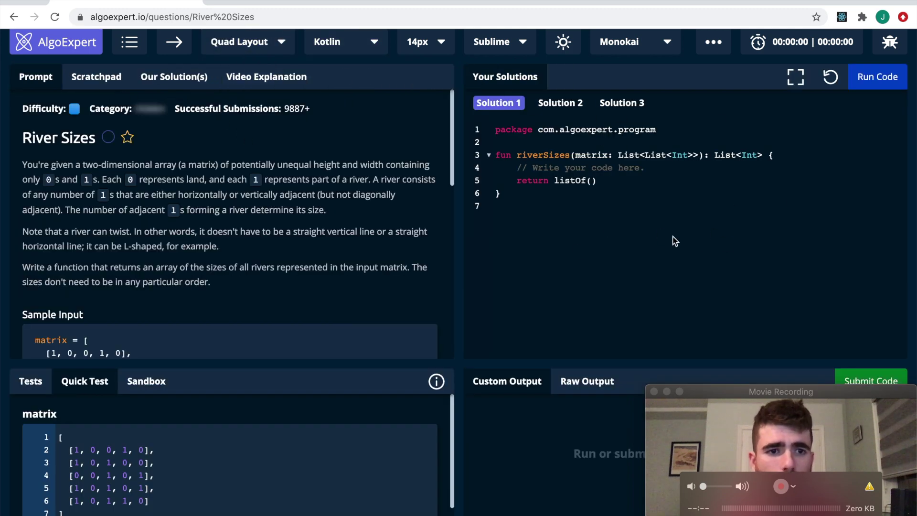
left_click(119, 82)
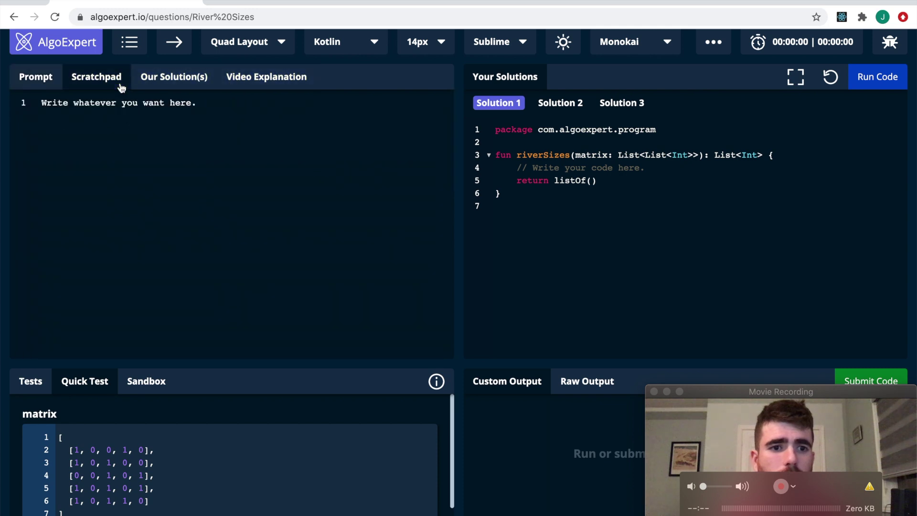
View the official Kotlin solution, then the River Sizes video explanation.
left_click(161, 81)
scroll(172, 119, "down", 2)
scroll(175, 143, "down", 5)
scroll(176, 144, "down", 8)
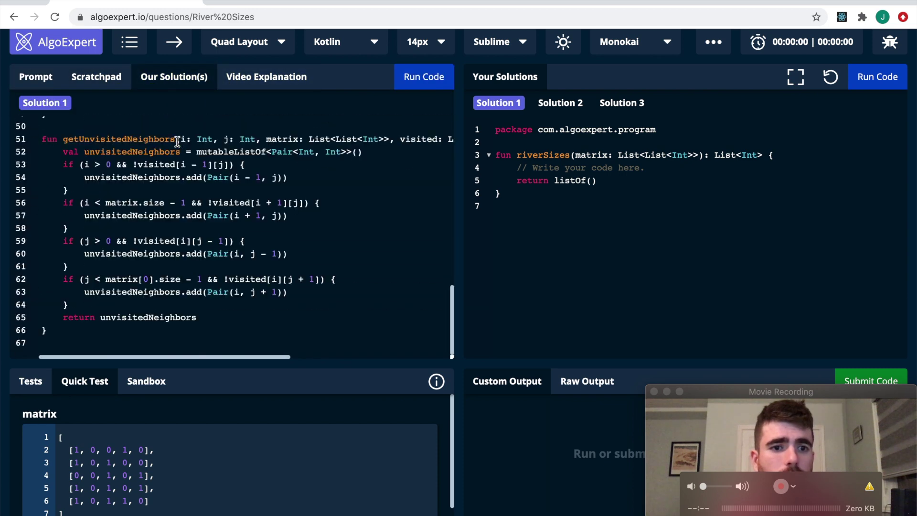
scroll(177, 141, "up", 4)
scroll(177, 142, "up", 10)
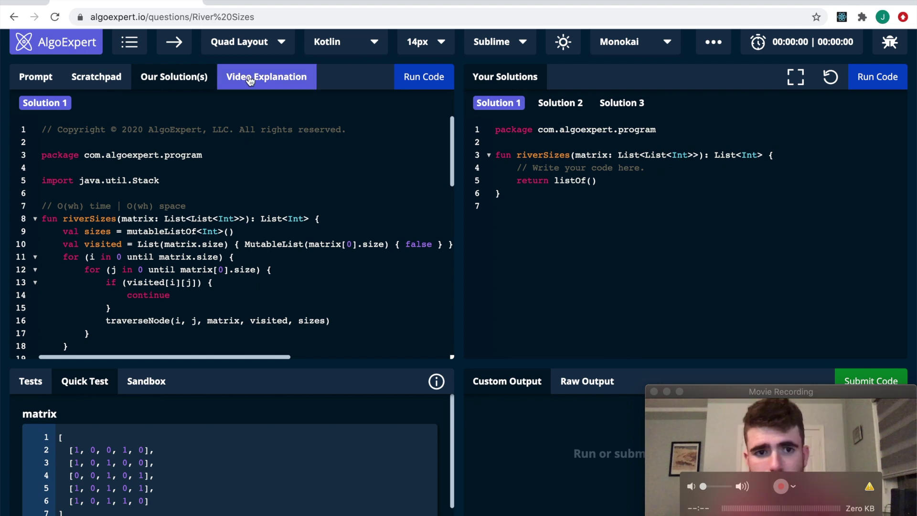
left_click(250, 80)
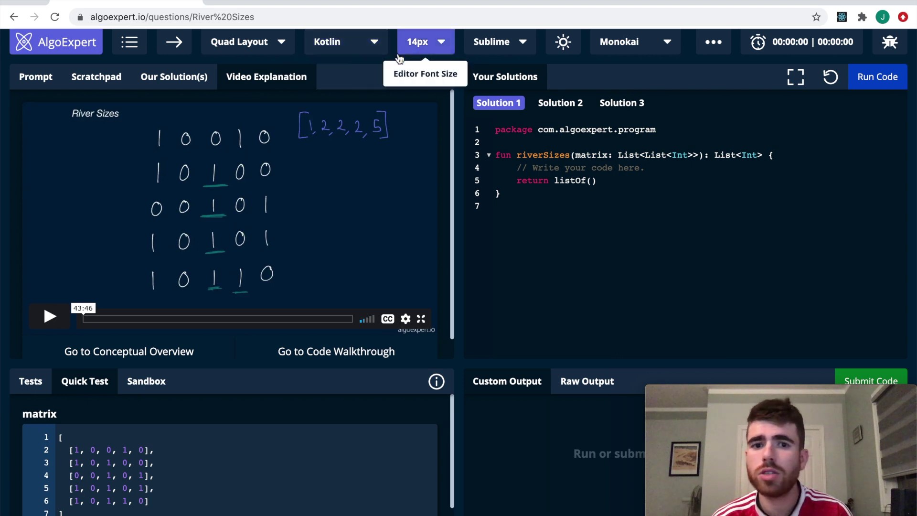
Set the editor font to 18px and try Vim before keeping Sublime keybindings.
left_click(426, 43)
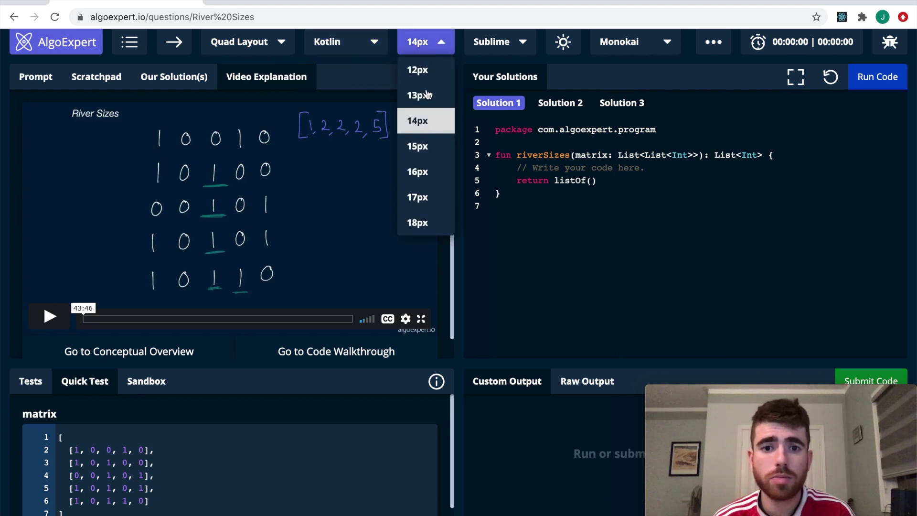
scroll(426, 213, "down", 1)
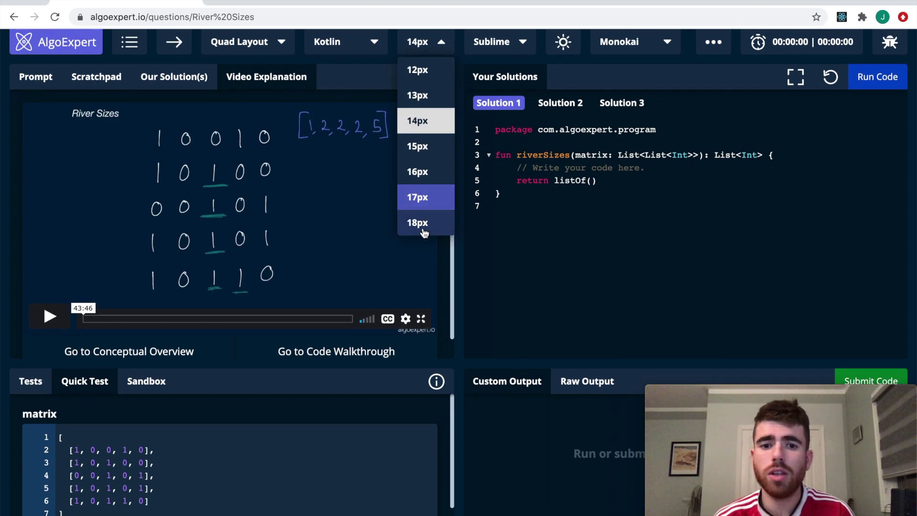
left_click(418, 223)
left_click(505, 41)
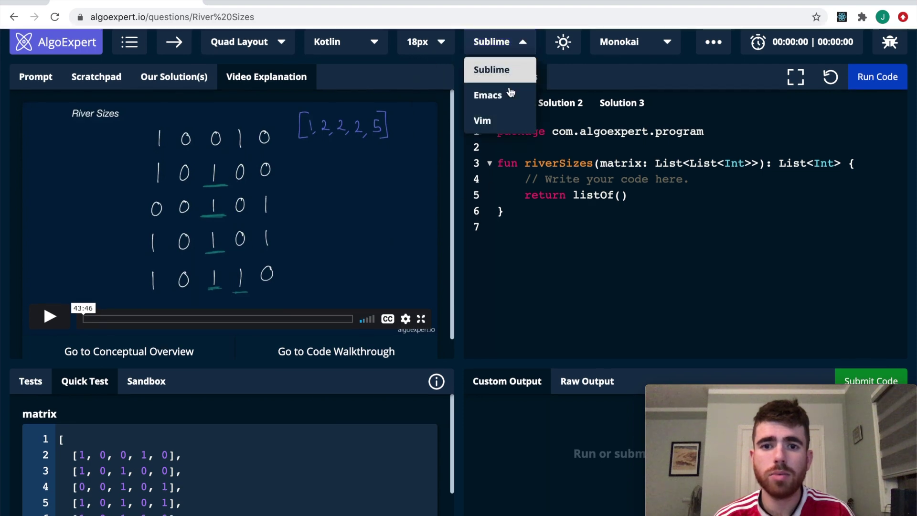
left_click(503, 122)
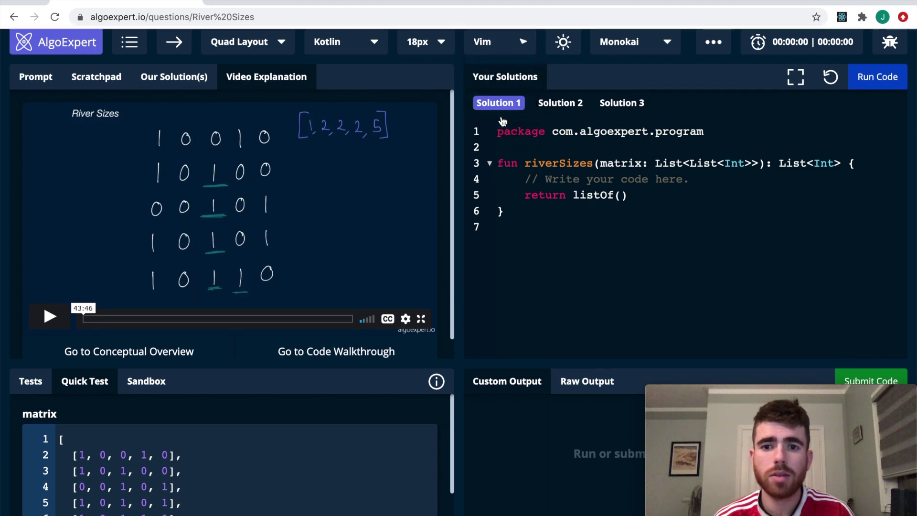
left_click(515, 49)
left_click(511, 80)
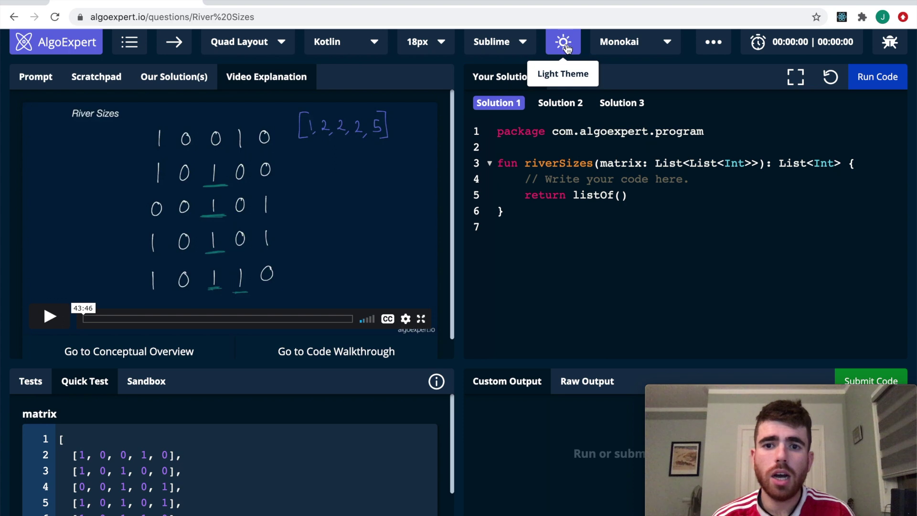
left_click(494, 45)
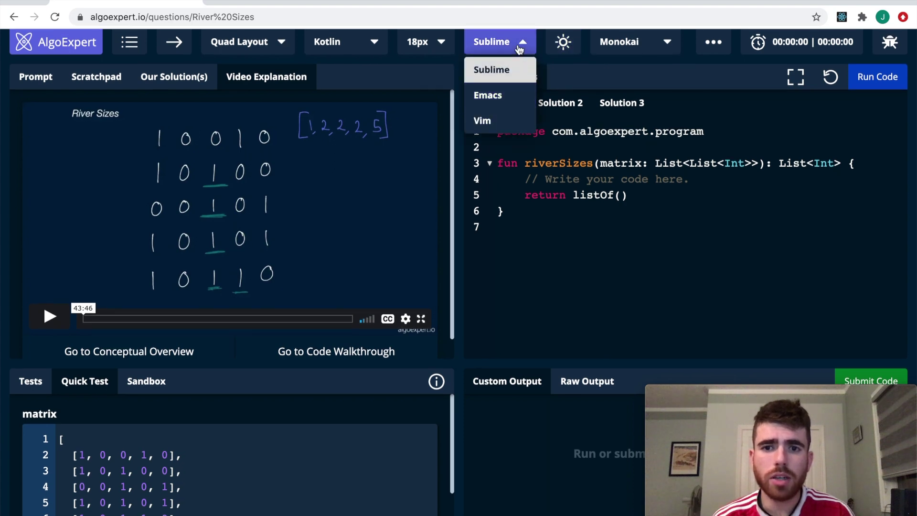
left_click(500, 41)
Toggle light and dark themes, apply Oceanic Next colours, and open then close the timer.
left_click(564, 42)
left_click(563, 43)
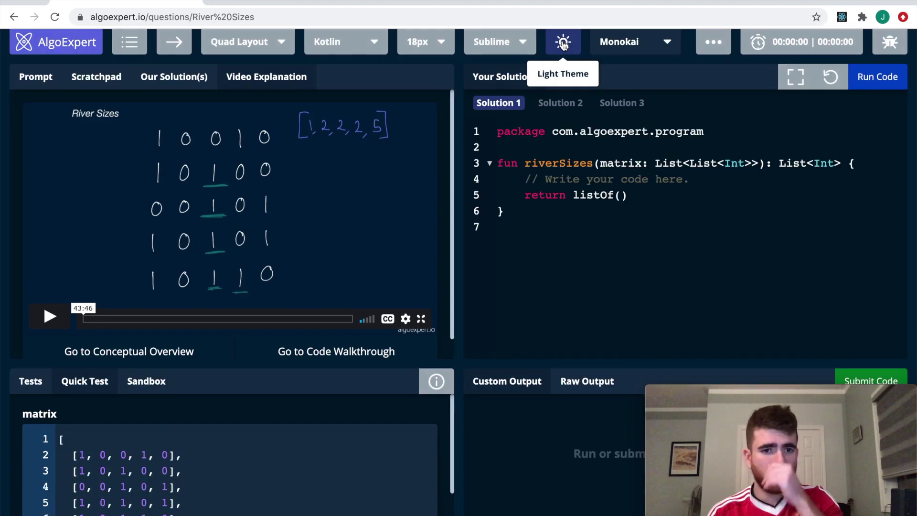
left_click(666, 43)
left_click(633, 198)
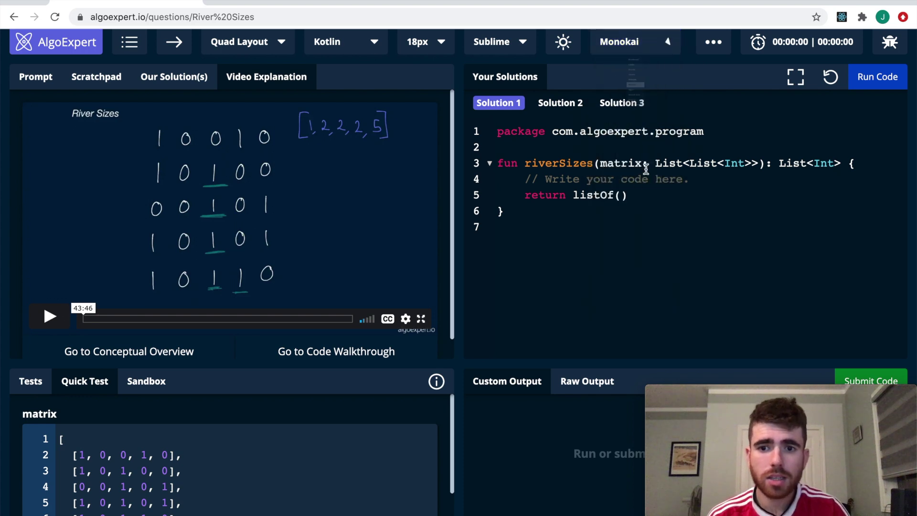
left_click(645, 45)
left_click(635, 249)
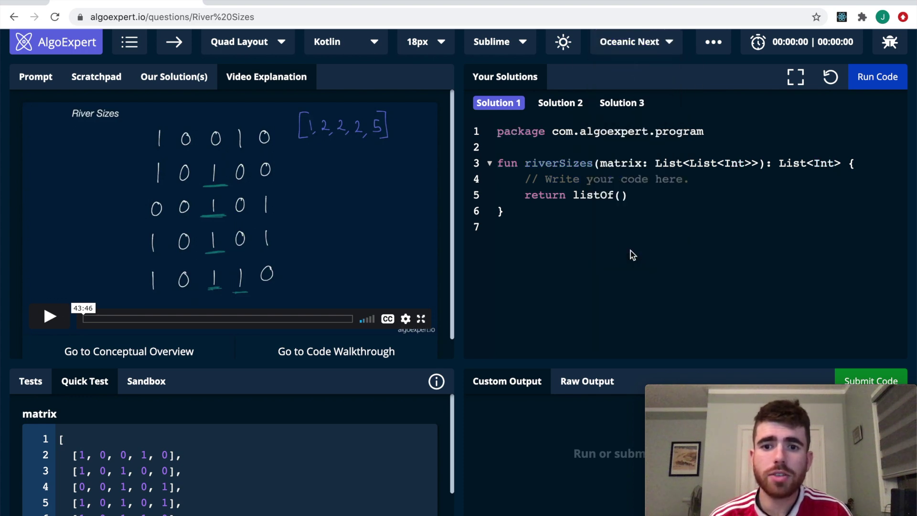
left_click(759, 45)
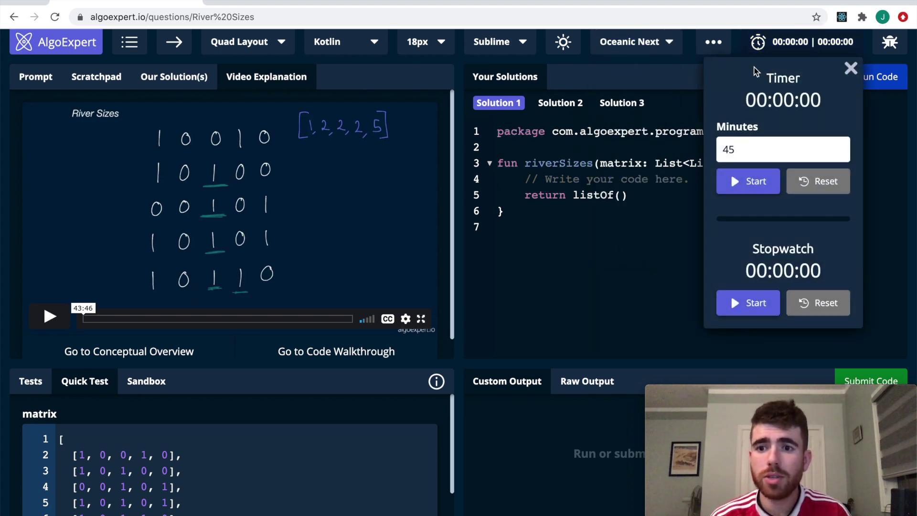
left_click(851, 68)
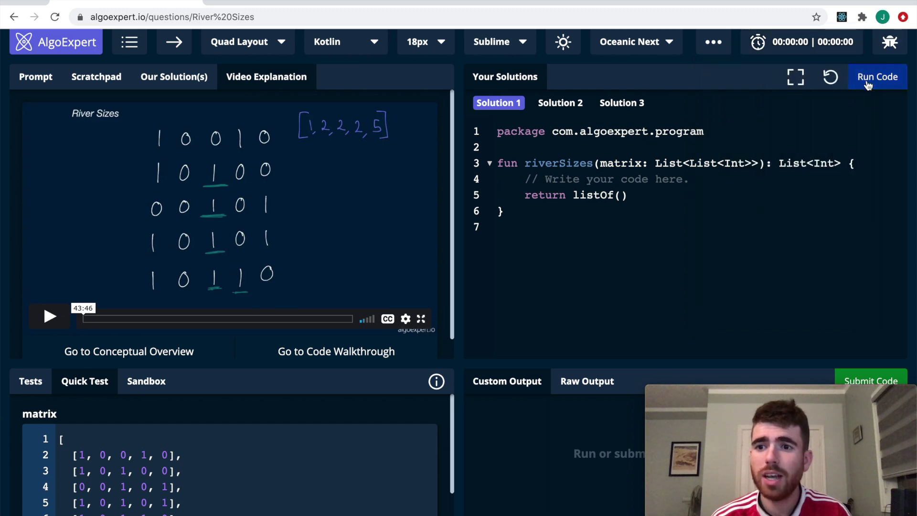
left_click(891, 46)
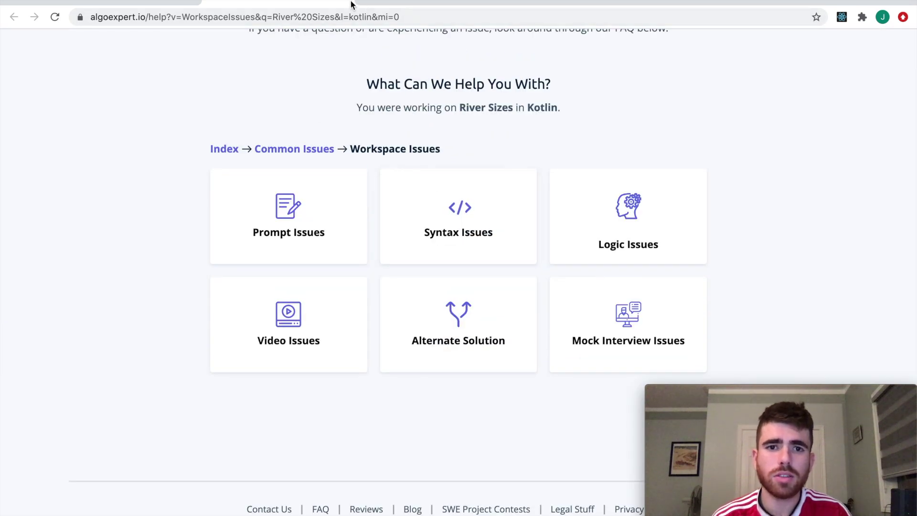
left_click(348, 2)
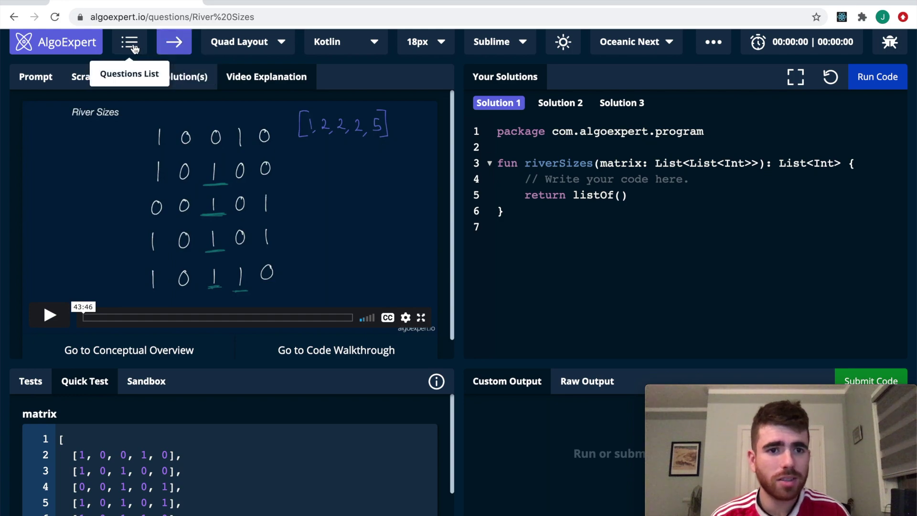
Open the questions list and regroup it by category, then randomly.
left_click(116, 45)
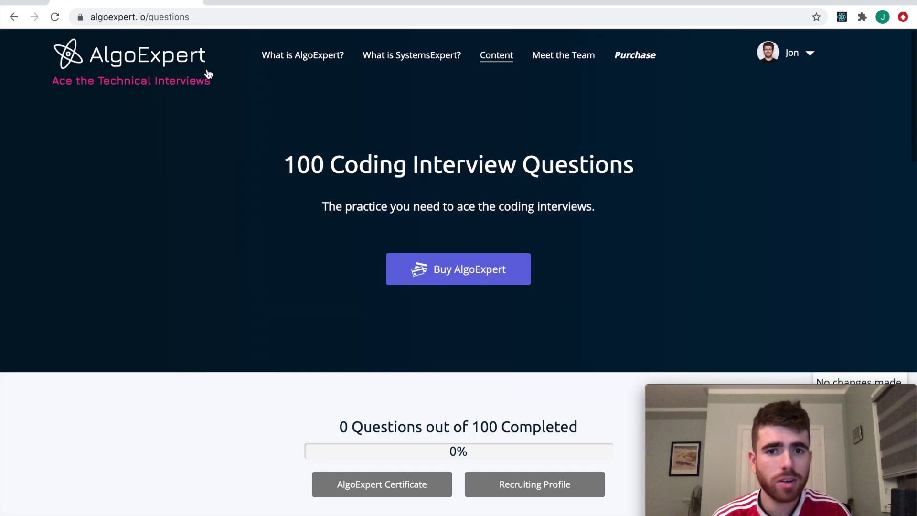
scroll(476, 194, "down", 5)
scroll(476, 194, "up", 2)
scroll(476, 195, "down", 3)
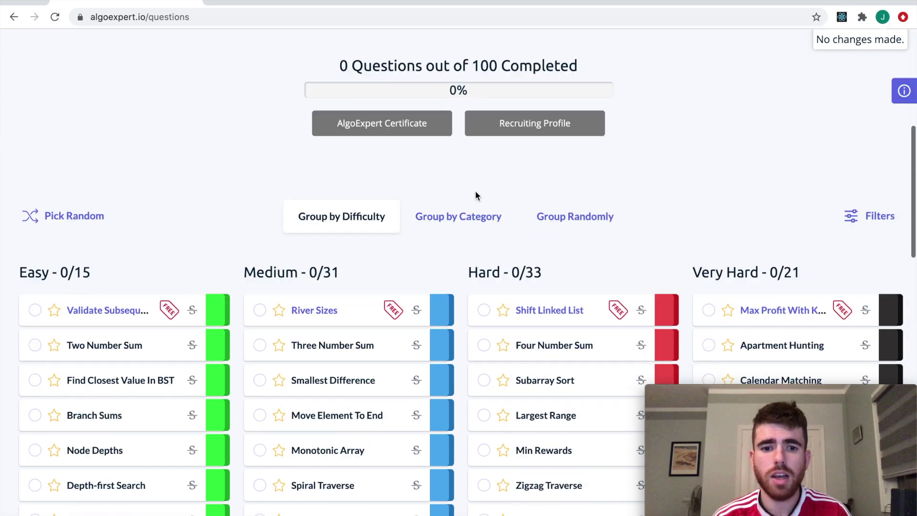
left_click(450, 193)
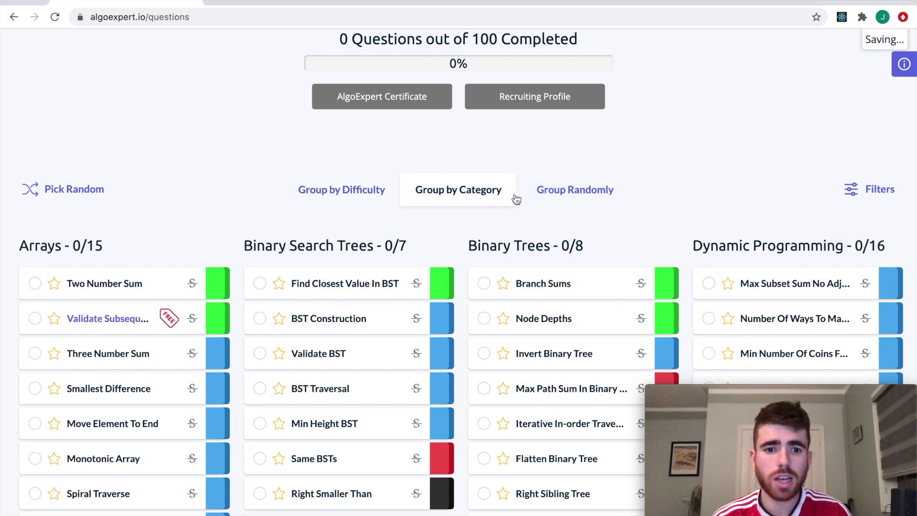
left_click(555, 198)
scroll(602, 207, "down", 1)
scroll(603, 207, "down", 5)
scroll(602, 208, "down", 5)
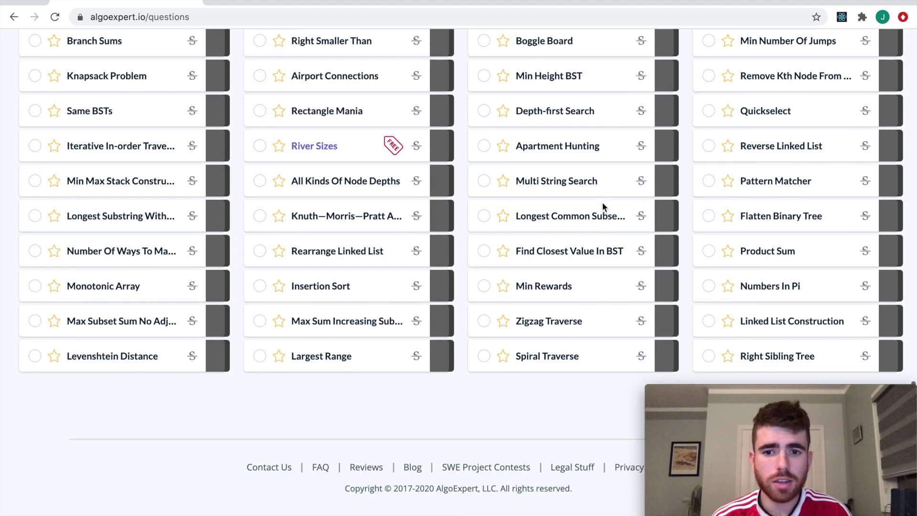
scroll(602, 202, "up", 10)
scroll(602, 206, "up", 5)
scroll(602, 205, "down", 1)
scroll(588, 223, "up", 1)
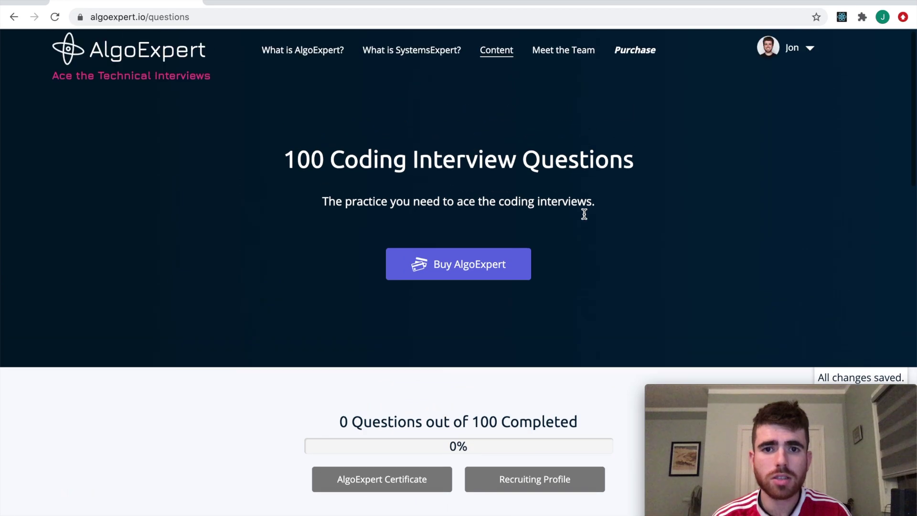
Open the Data Structures Crash Course page from the content overview.
left_click(496, 65)
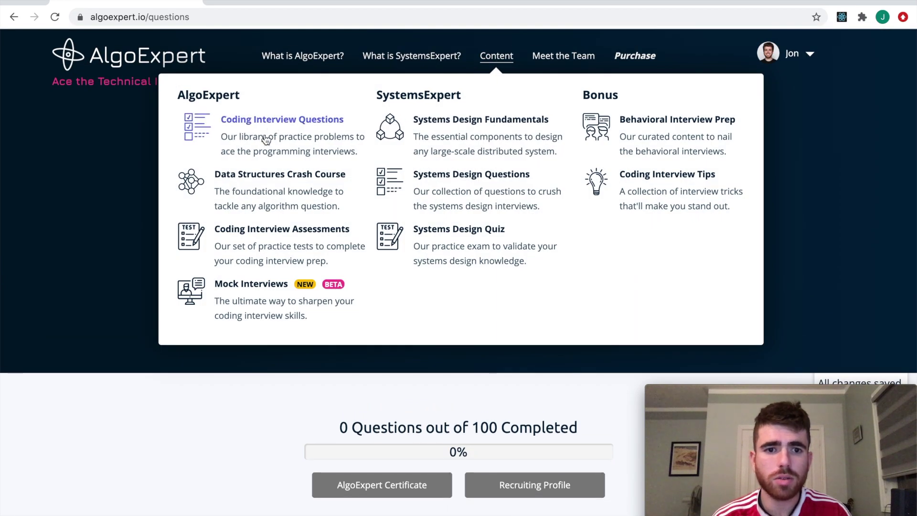
left_click(261, 188)
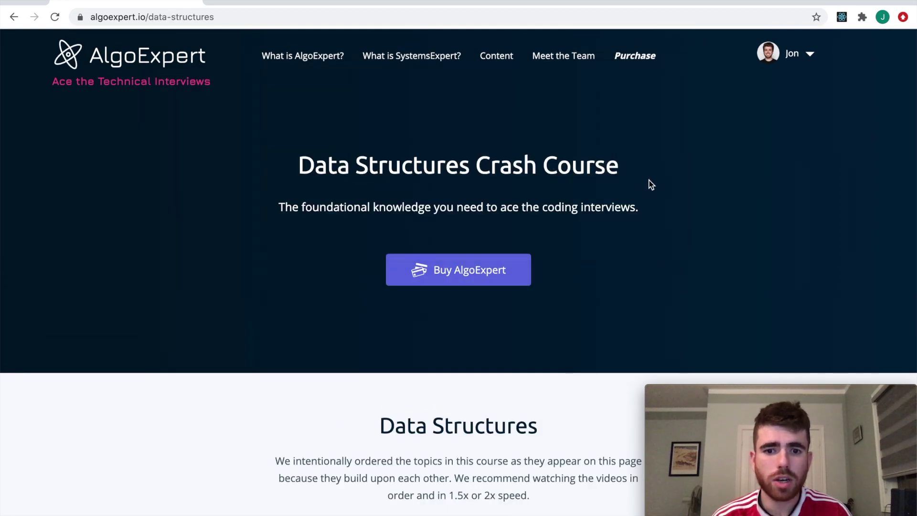
scroll(635, 186, "down", 5)
scroll(488, 178, "down", 5)
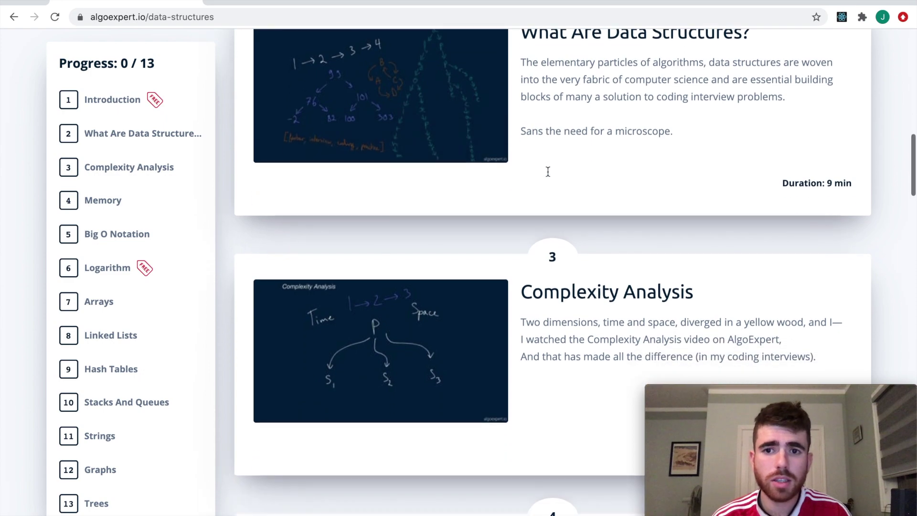
scroll(547, 172, "down", 2)
scroll(548, 172, "down", 3)
scroll(547, 172, "down", 3)
scroll(453, 251, "down", 6)
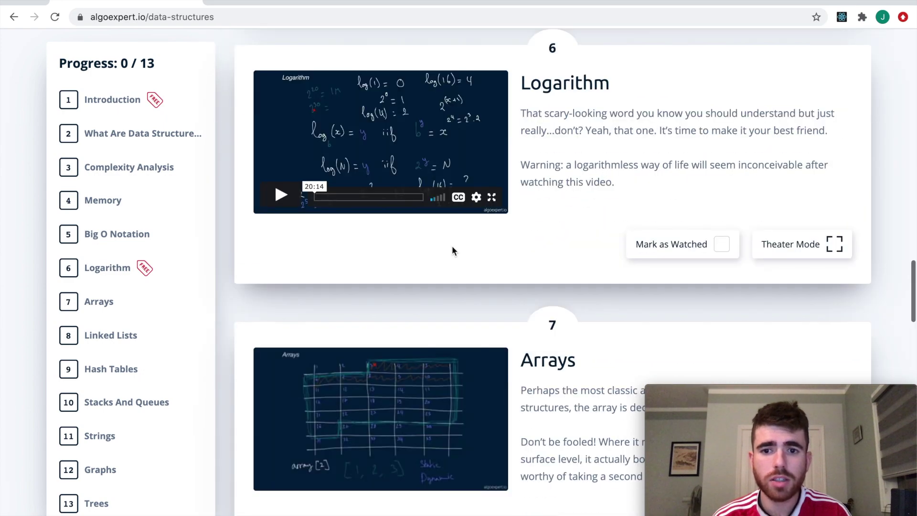
scroll(659, 127, "up", 1)
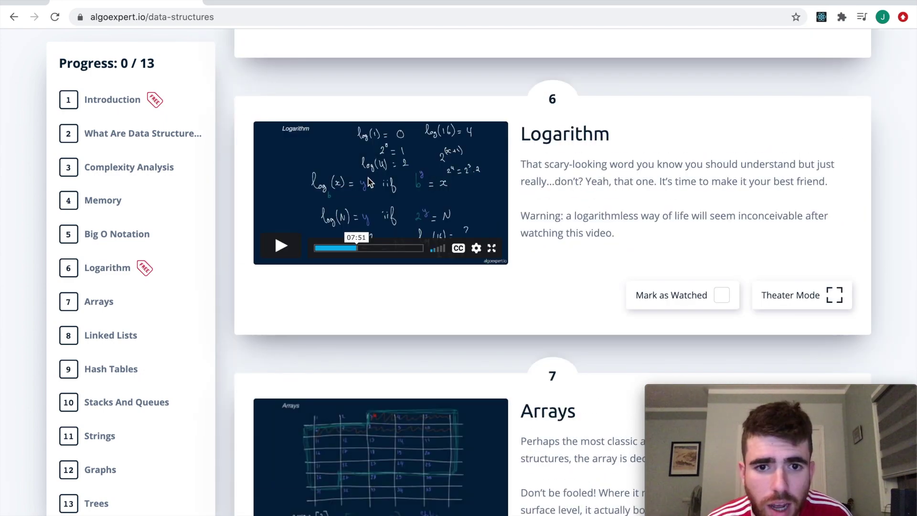
scroll(196, 279, "down", 3)
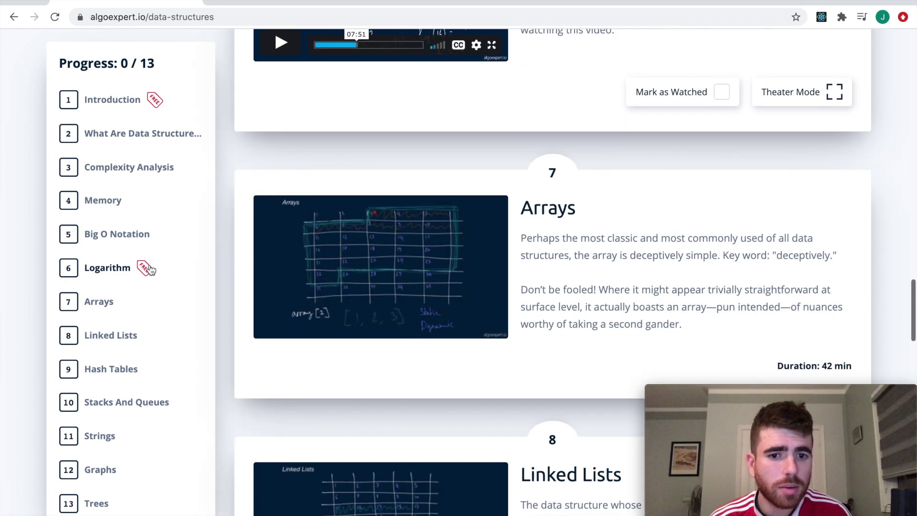
Go to Coding Interview Assessments and review Assessments 1–4, each with four locked 45-minute questions.
left_click(218, 234)
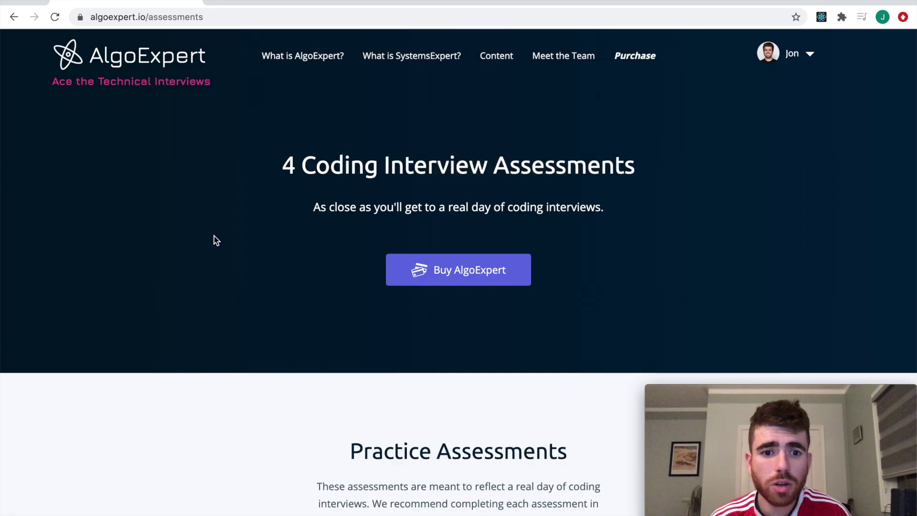
scroll(323, 234, "down", 5)
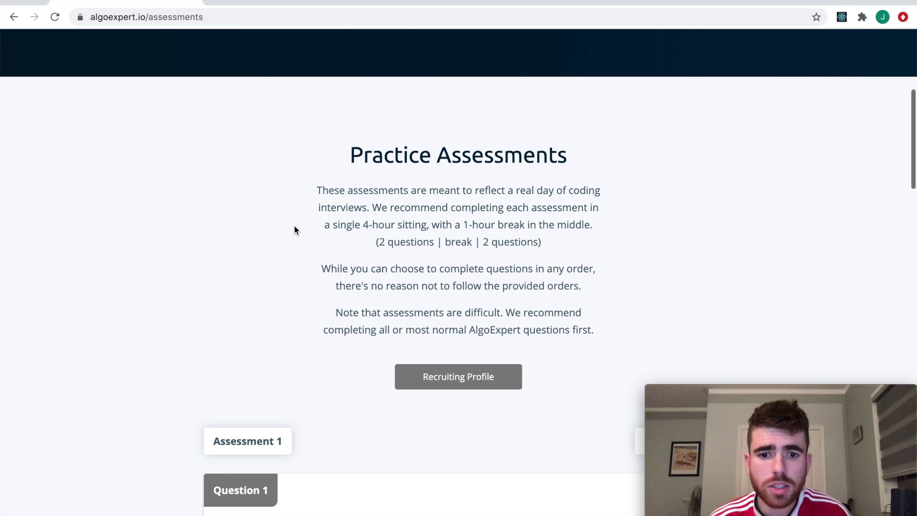
scroll(283, 215, "down", 4)
scroll(283, 215, "up", 2)
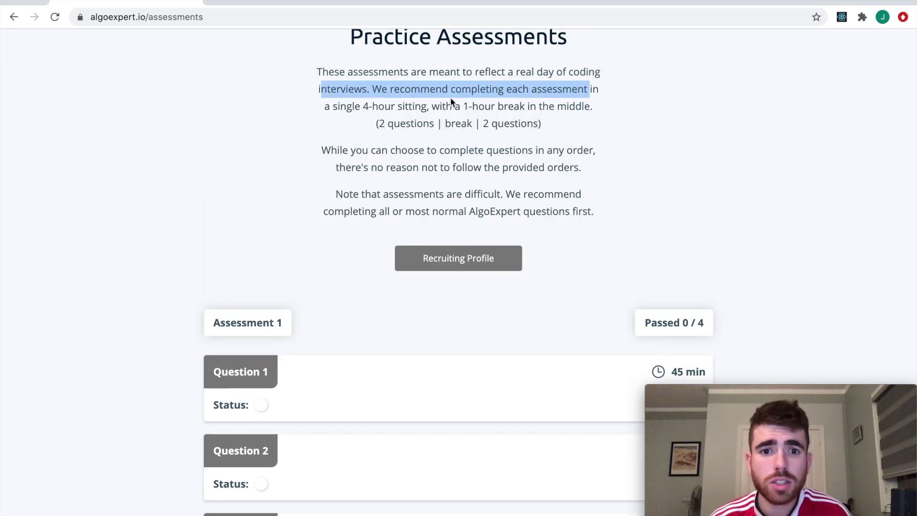
left_click_drag(334, 106, 438, 106)
left_click(441, 108)
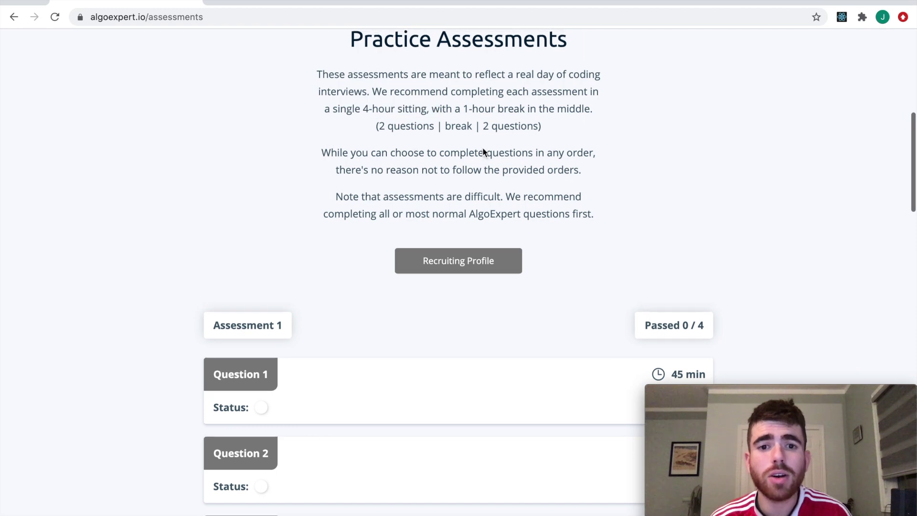
scroll(483, 147, "up", 3)
scroll(474, 205, "down", 5)
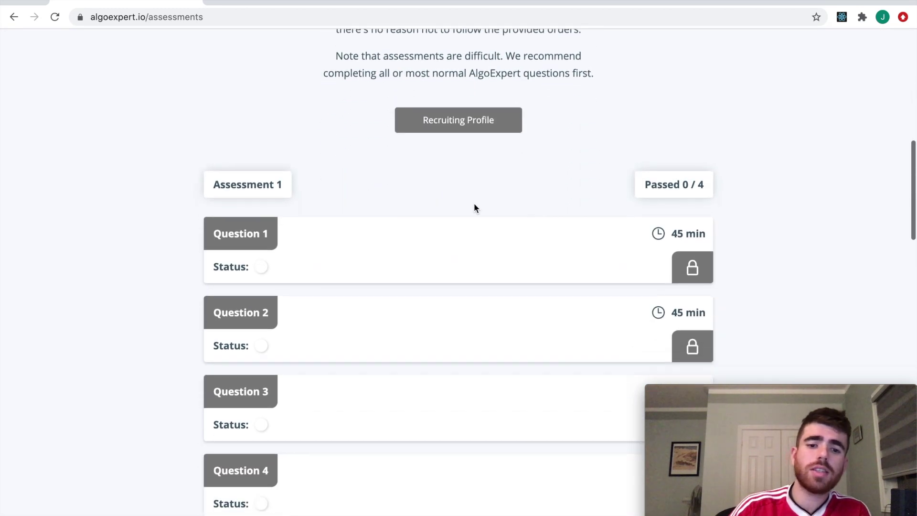
scroll(476, 208, "down", 6)
scroll(430, 201, "down", 2)
scroll(498, 315, "up", 5)
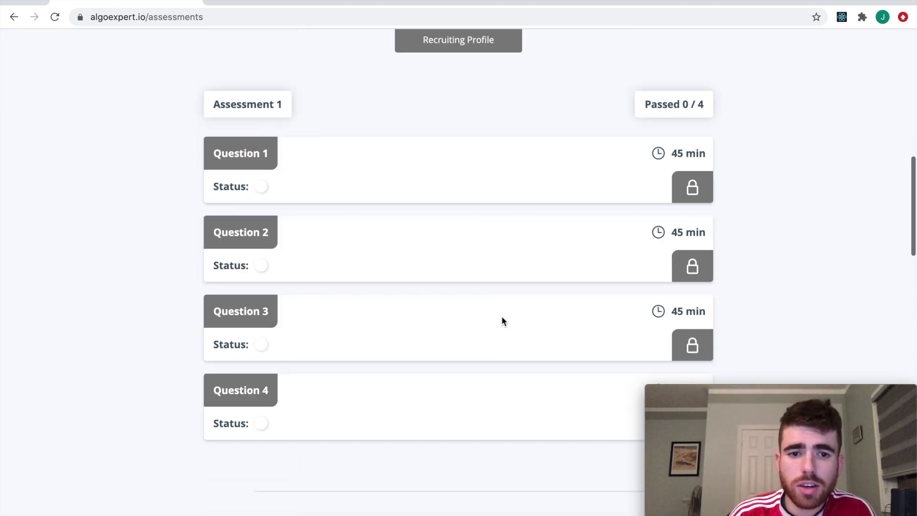
scroll(502, 317, "down", 5)
scroll(502, 320, "down", 10)
scroll(501, 320, "down", 2)
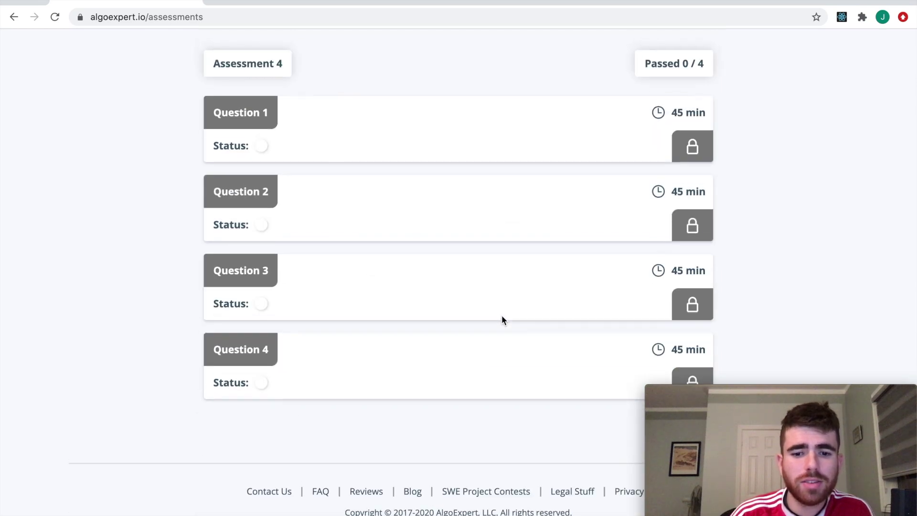
scroll(502, 320, "up", 9)
scroll(502, 320, "up", 15)
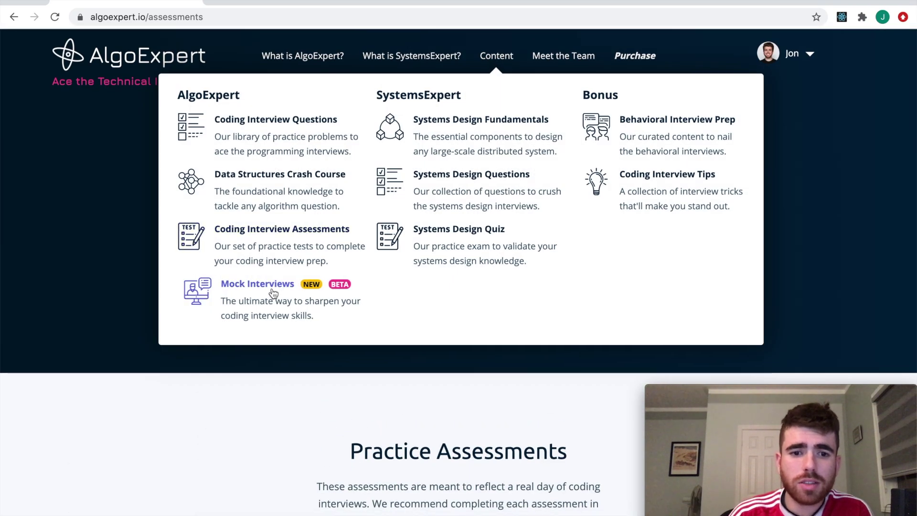
Read the random-user Mock Coding Interview details, then visit Systems Design Fundamentals and the overview page.
left_click(272, 291)
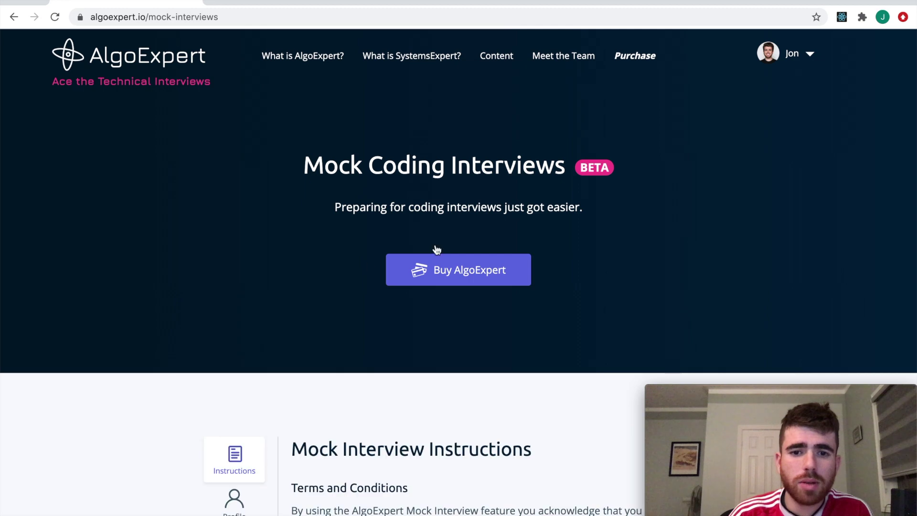
scroll(436, 248, "down", 1)
scroll(436, 248, "down", 7)
scroll(313, 211, "down", 2)
scroll(314, 214, "down", 1)
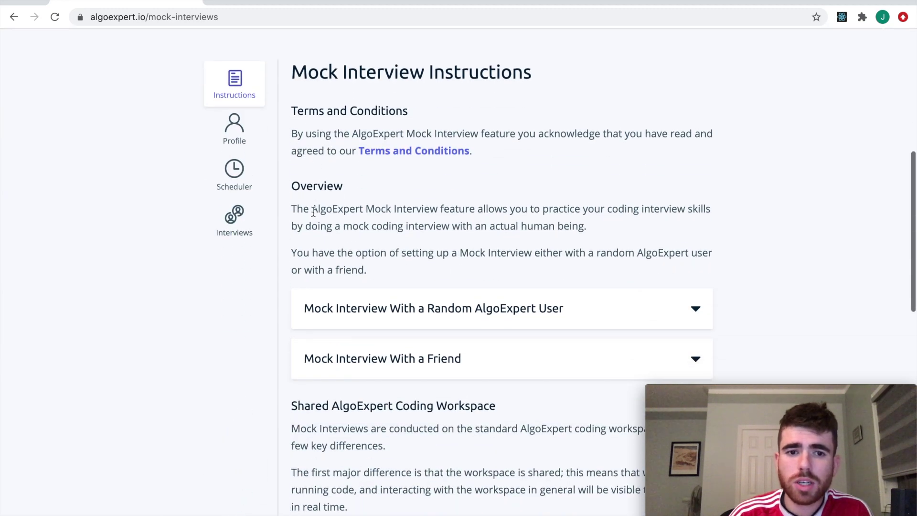
scroll(314, 216, "down", 4)
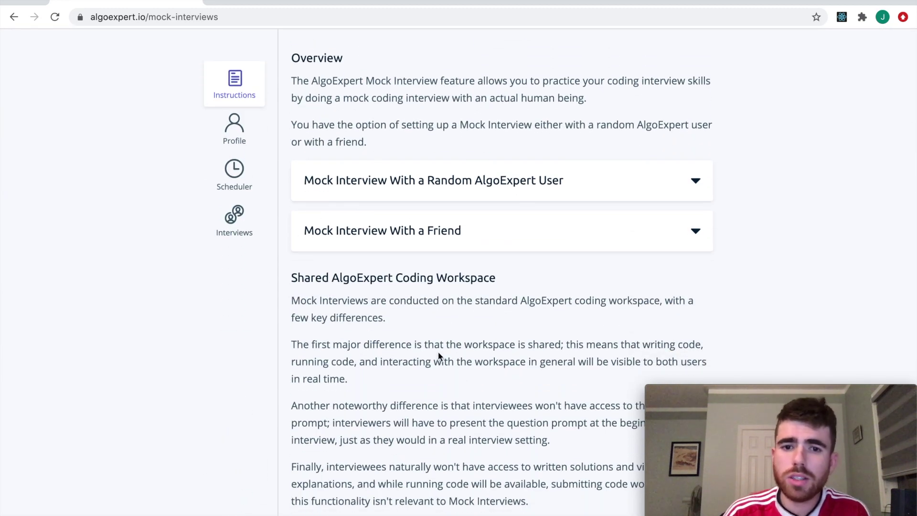
left_click(390, 197)
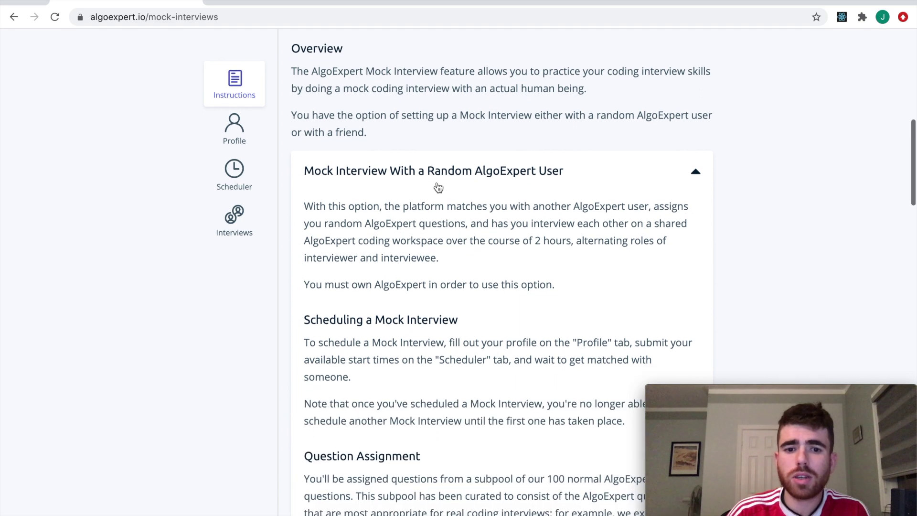
left_click(438, 187)
left_click(437, 188)
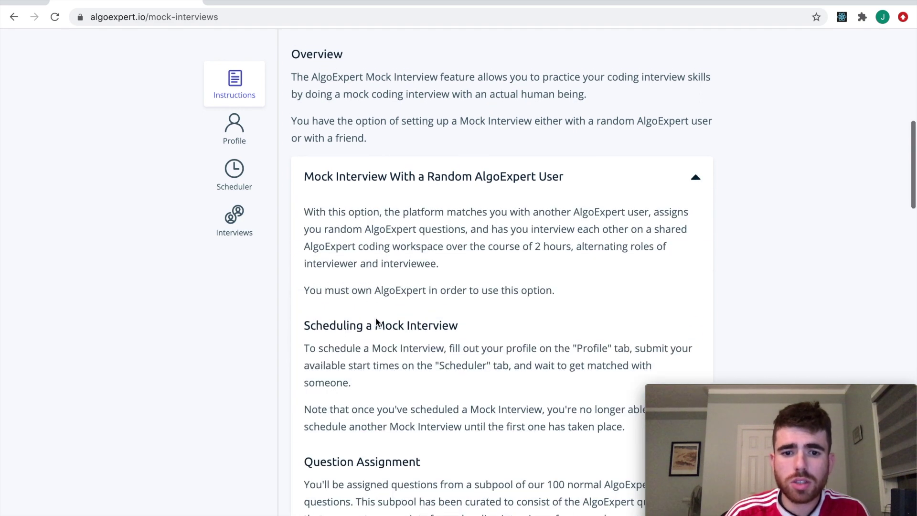
scroll(375, 323, "down", 1)
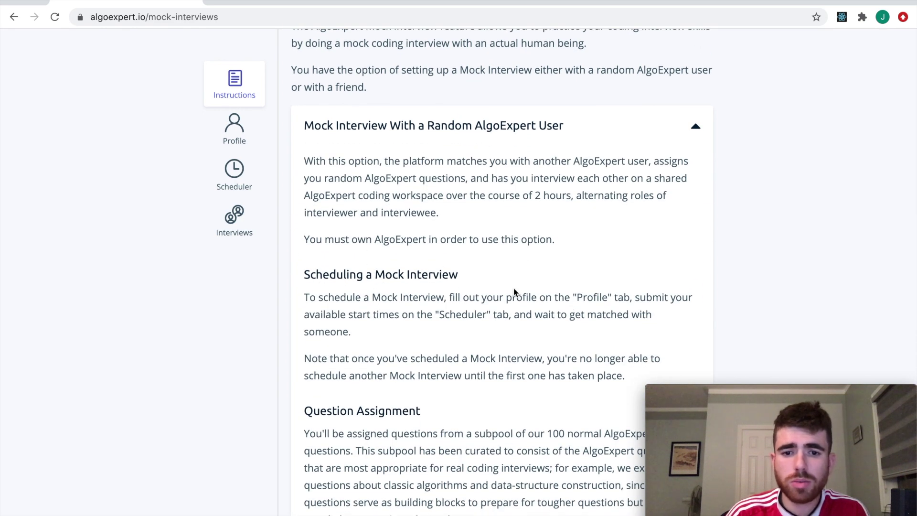
scroll(514, 292, "down", 1)
scroll(491, 292, "down", 1)
scroll(485, 230, "down", 1)
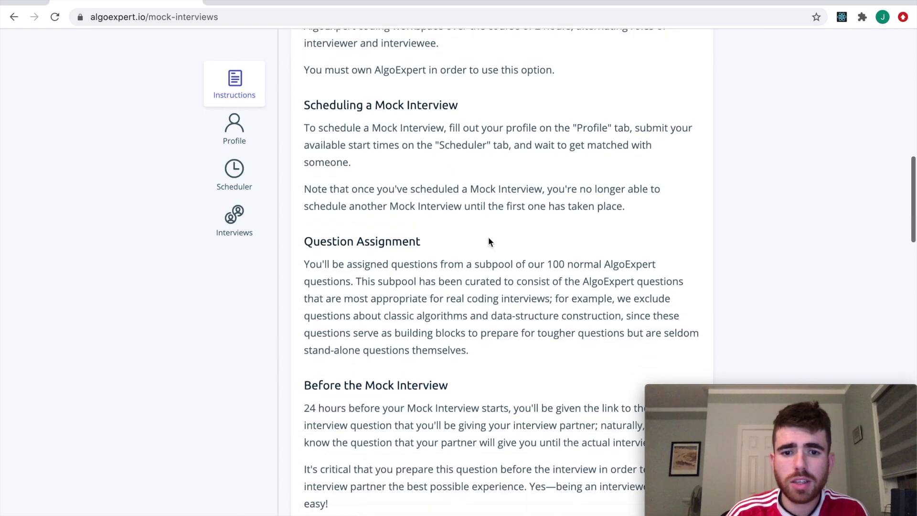
scroll(488, 242, "down", 1)
scroll(489, 239, "up", 2)
scroll(488, 239, "up", 2)
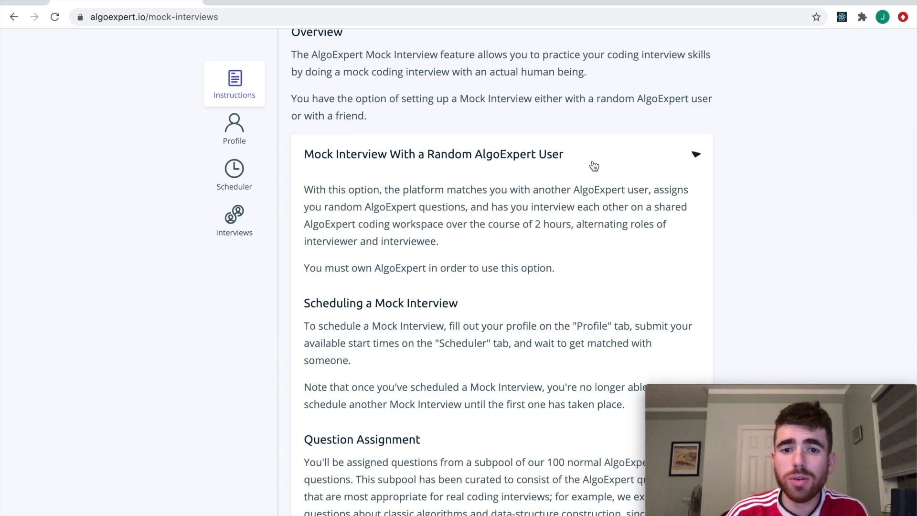
scroll(262, 246, "down", 5)
scroll(259, 246, "down", 3)
scroll(277, 247, "up", 2)
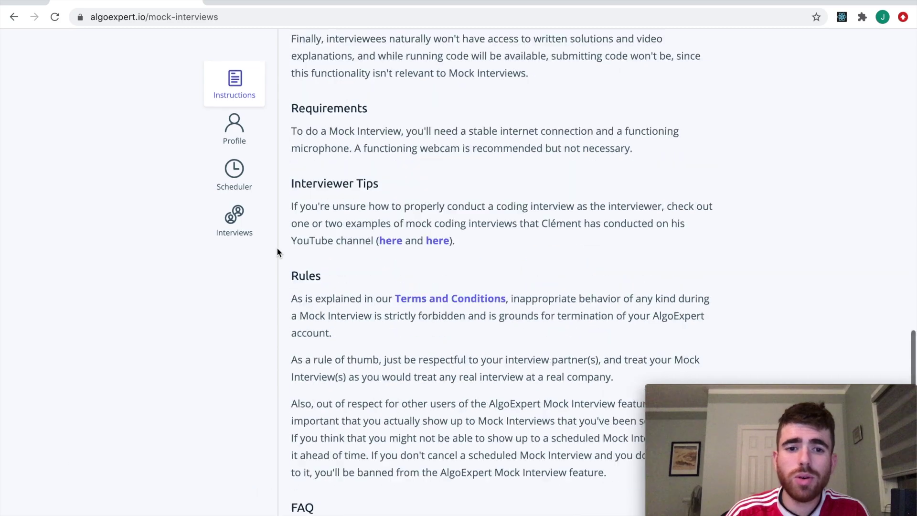
scroll(276, 247, "up", 15)
scroll(323, 229, "up", 2)
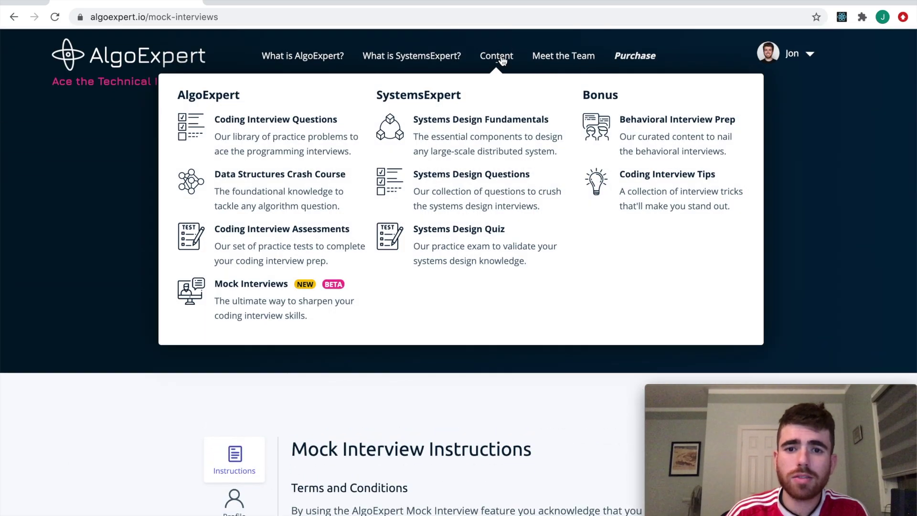
left_click(445, 129)
scroll(469, 116, "down", 1)
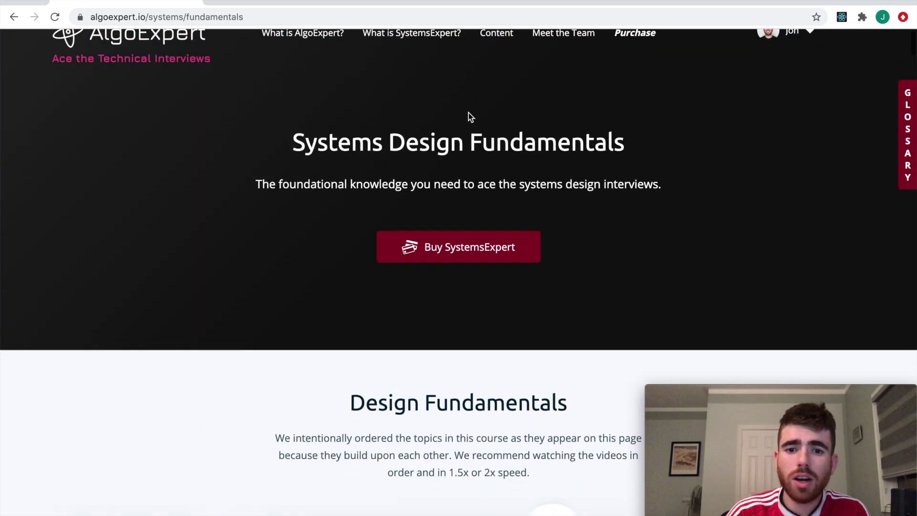
scroll(469, 117, "down", 3)
scroll(469, 117, "down", 5)
scroll(469, 117, "down", 2)
scroll(281, 115, "up", 5)
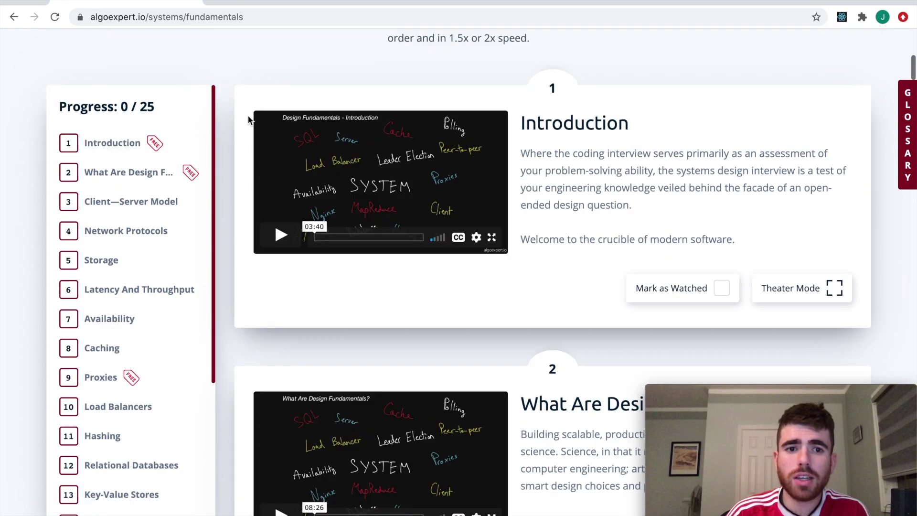
scroll(249, 120, "up", 7)
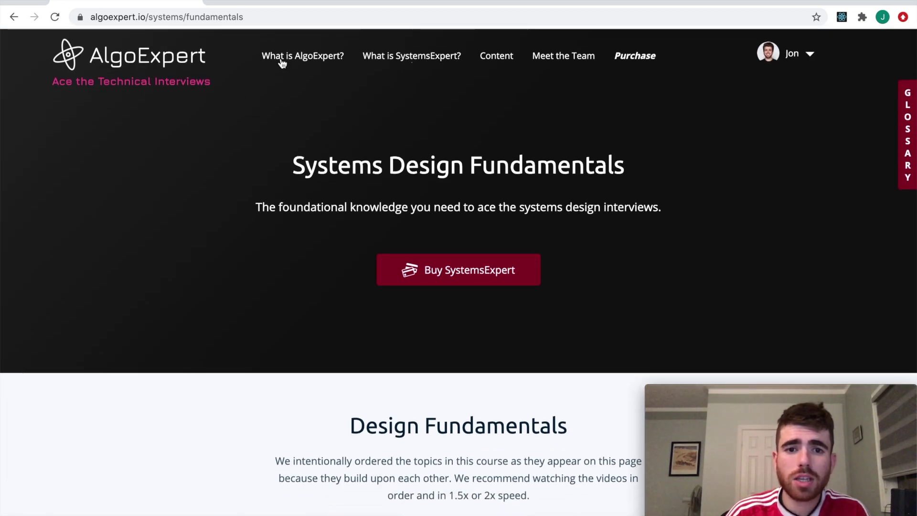
left_click(287, 61)
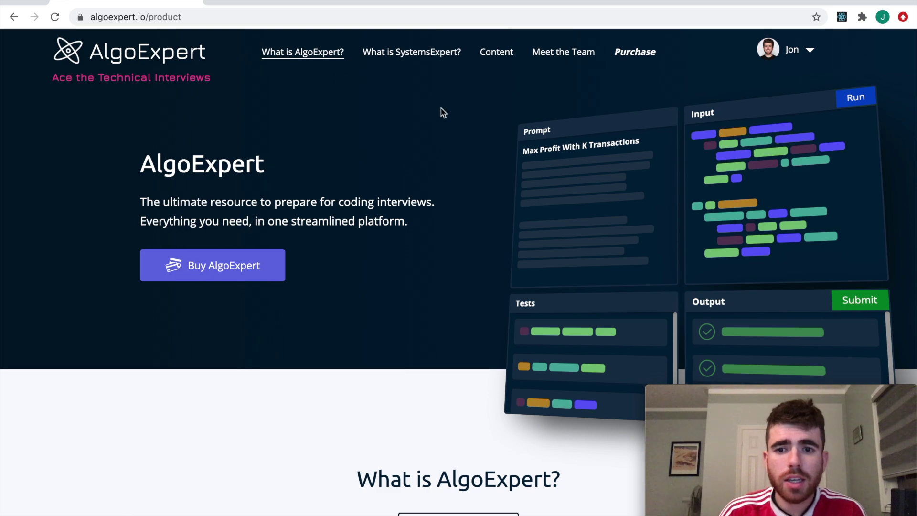
scroll(441, 109, "down", 10)
scroll(609, 135, "down", 3)
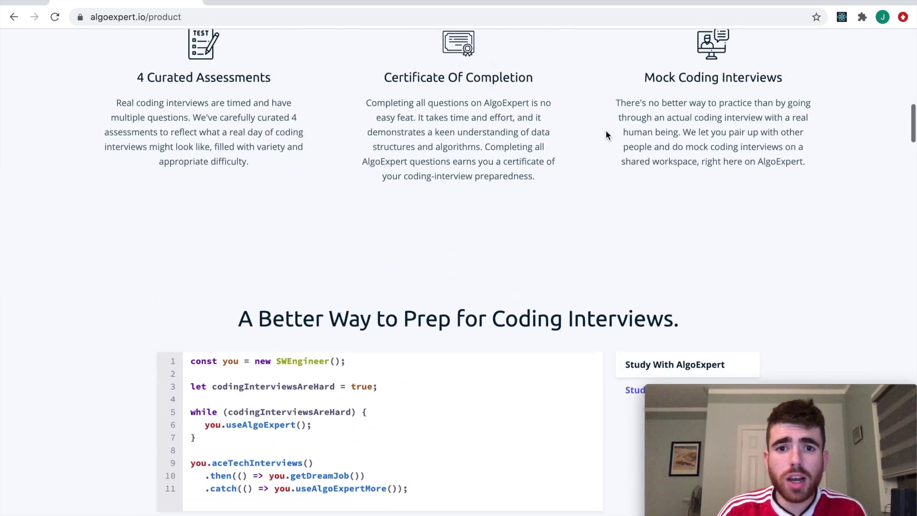
scroll(596, 136, "up", 2)
scroll(640, 237, "up", 2)
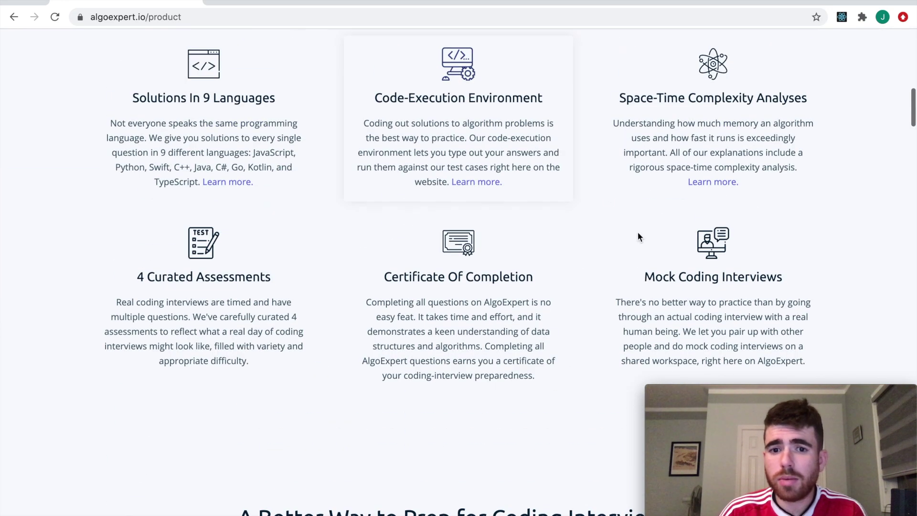
scroll(491, 249, "down", 1)
scroll(491, 252, "down", 2)
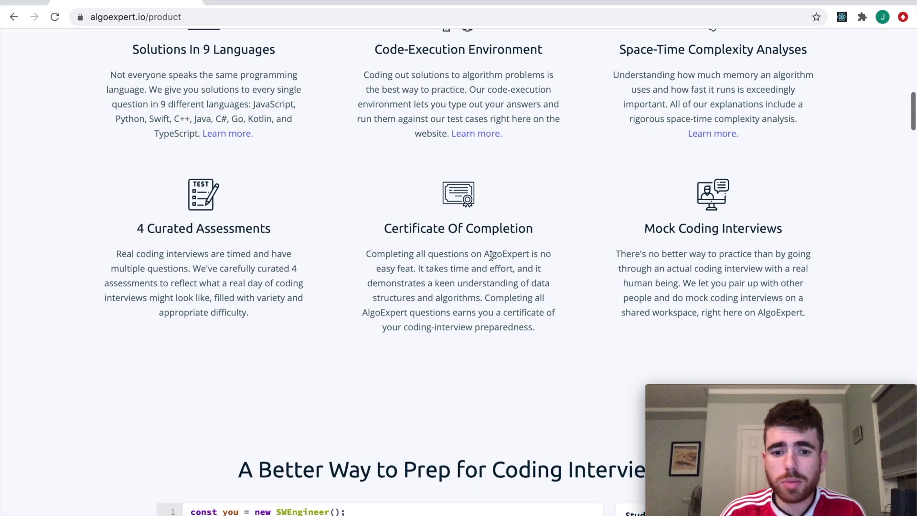
scroll(491, 255, "down", 4)
scroll(490, 254, "down", 5)
scroll(491, 256, "up", 4)
scroll(490, 255, "up", 5)
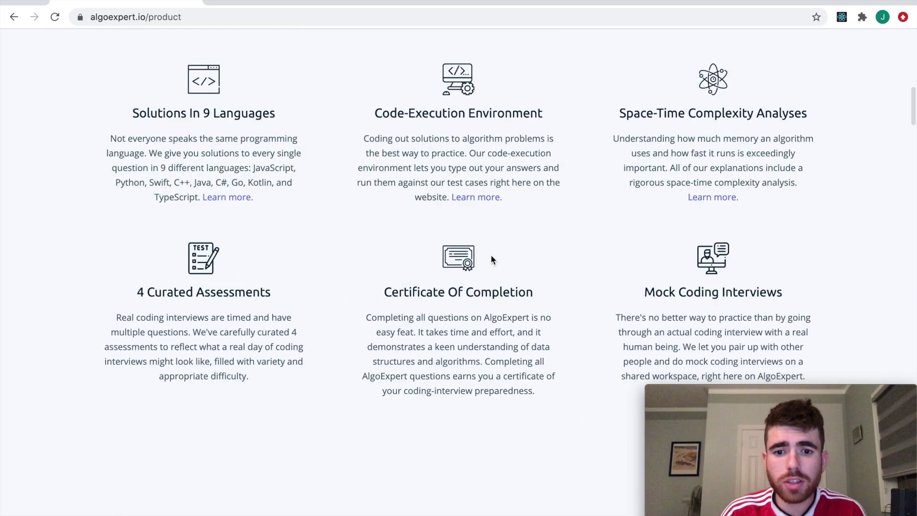
scroll(491, 255, "down", 5)
scroll(492, 255, "down", 8)
scroll(491, 259, "down", 1)
scroll(491, 259, "down", 3)
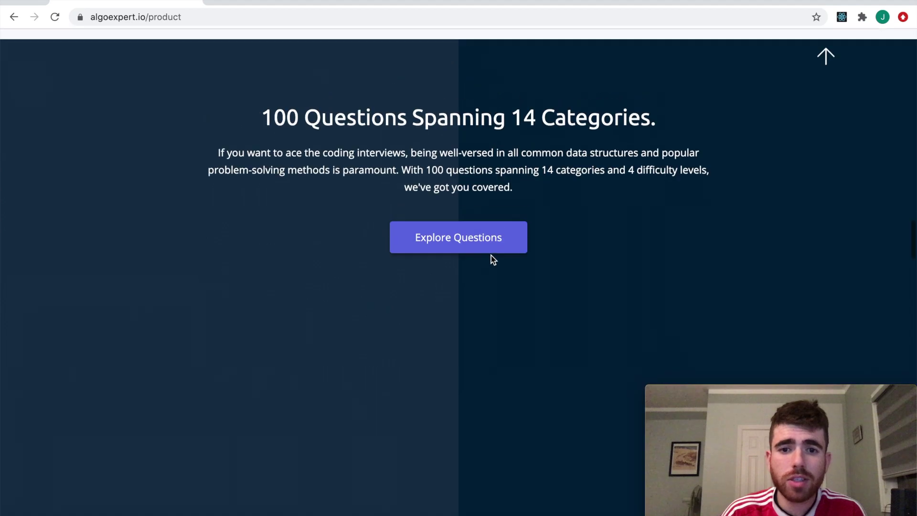
scroll(491, 259, "up", 3)
scroll(492, 260, "up", 3)
scroll(478, 274, "up", 3)
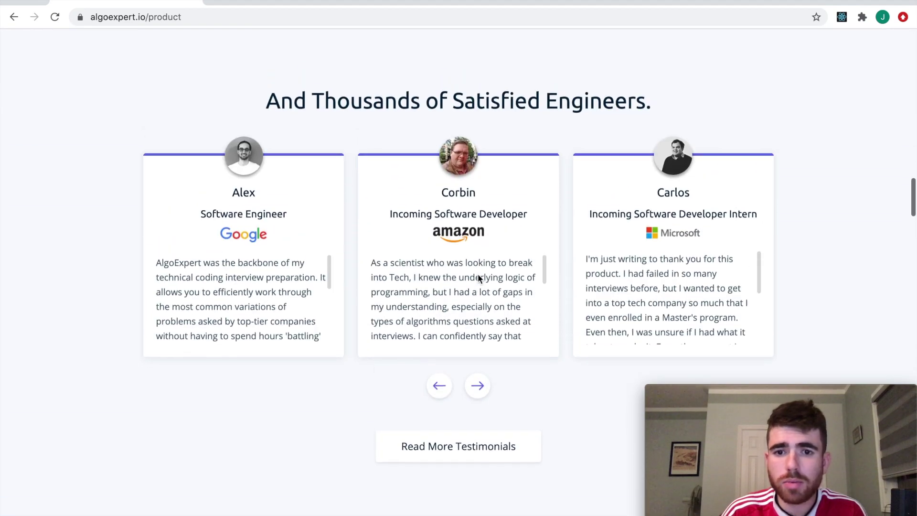
Advance the engineer testimonials carousel five times to see more engineers' stories.
left_click(478, 388)
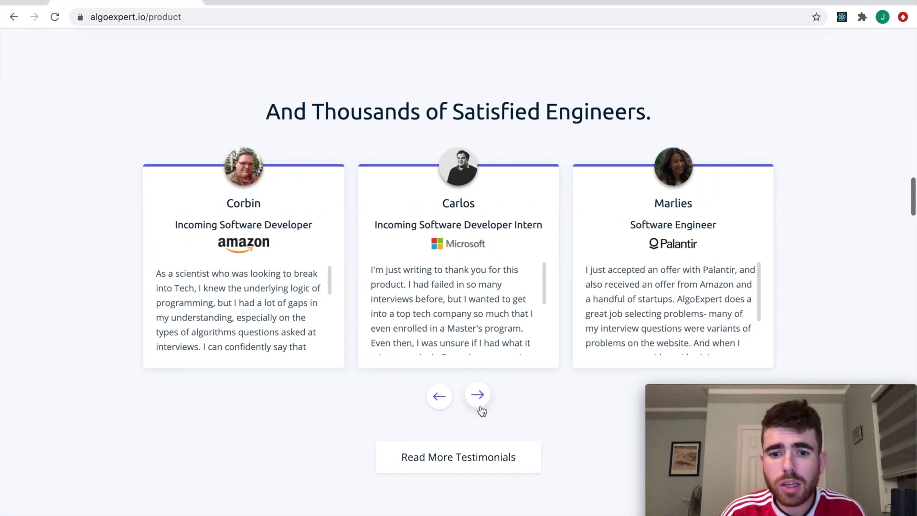
scroll(480, 402, "up", 1)
left_click(478, 402)
left_click(480, 404)
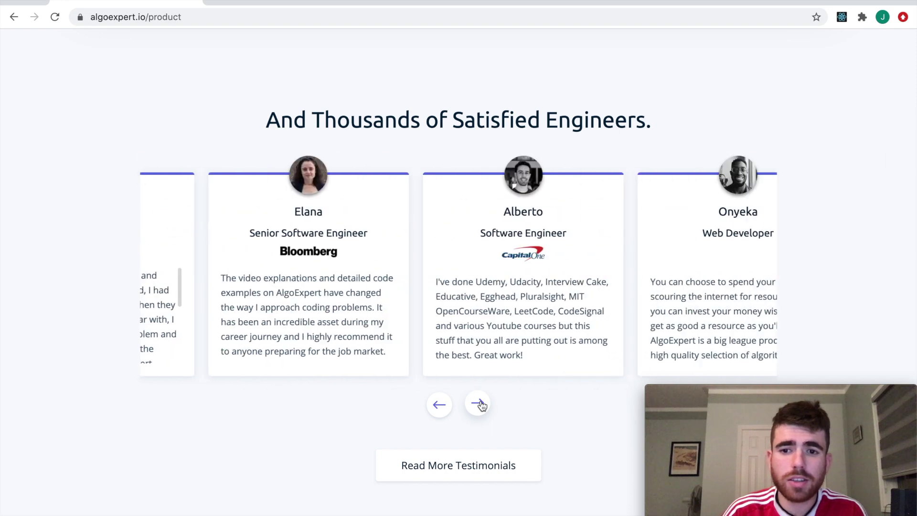
left_click(480, 405)
left_click(479, 404)
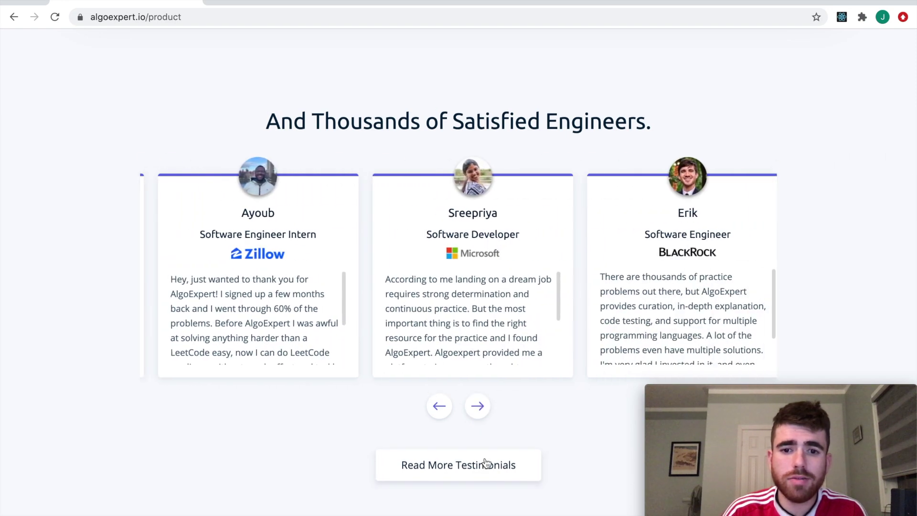
scroll(546, 405, "up", 5)
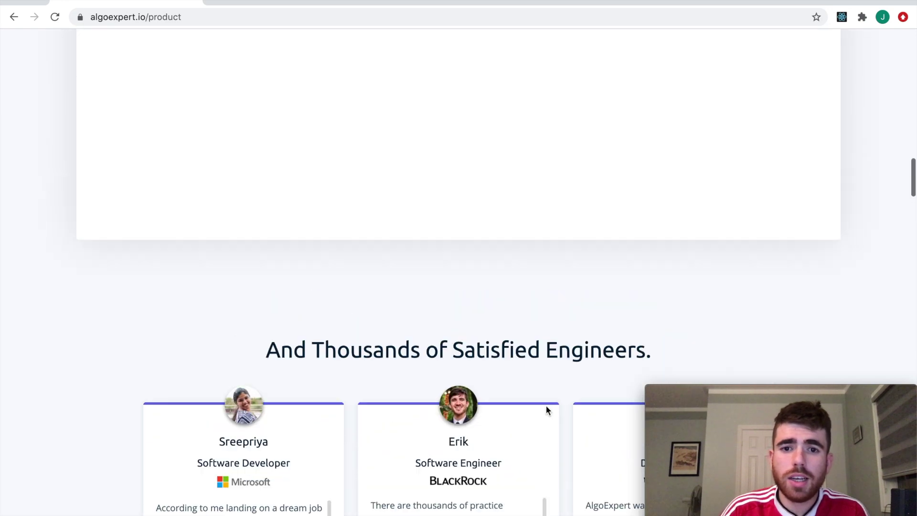
scroll(546, 405, "up", 10)
scroll(553, 409, "up", 10)
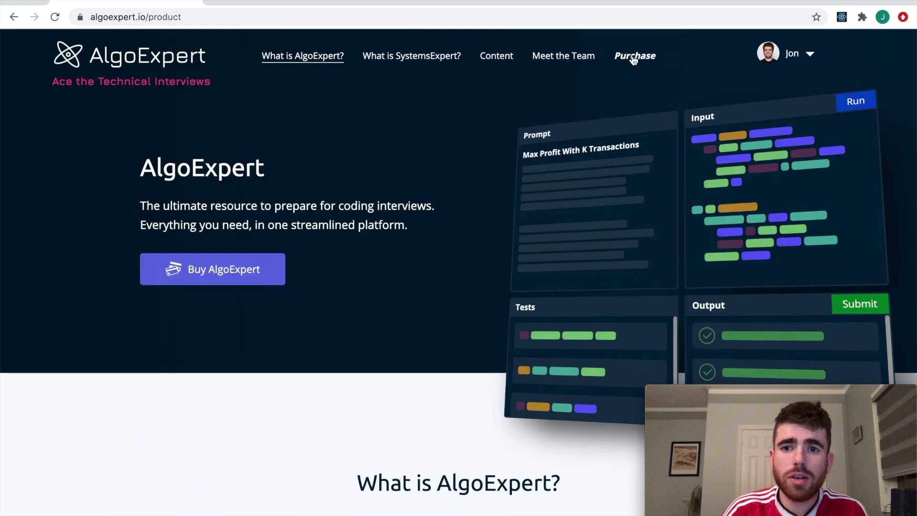
left_click(635, 56)
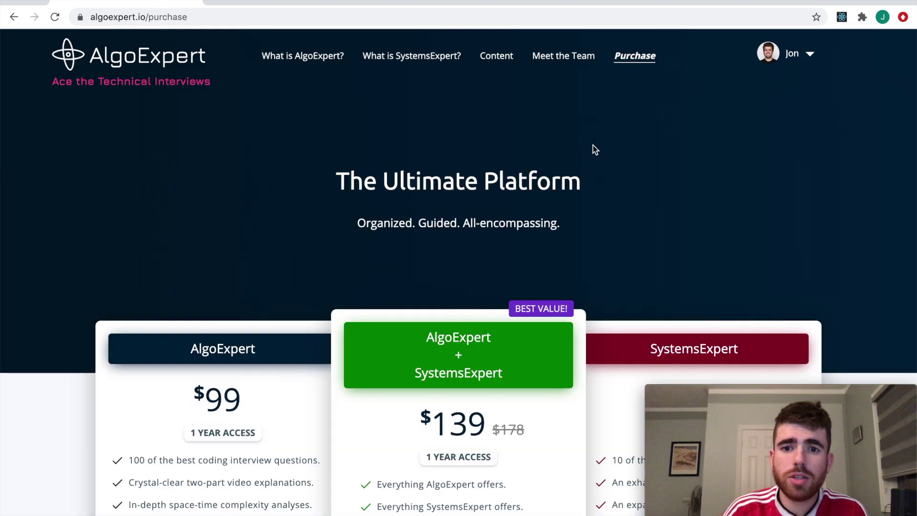
scroll(585, 174, "down", 5)
scroll(584, 176, "up", 1)
scroll(584, 176, "down", 1)
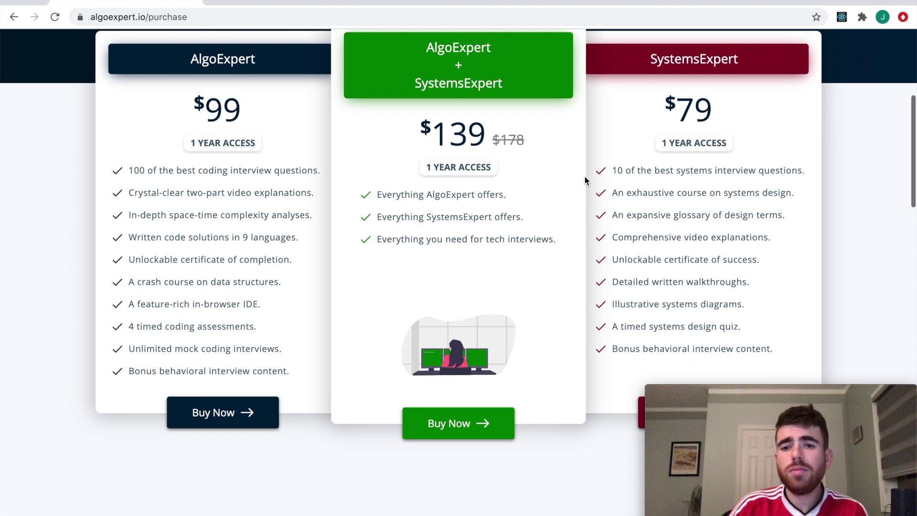
scroll(651, 165, "down", 3)
scroll(647, 165, "up", 2)
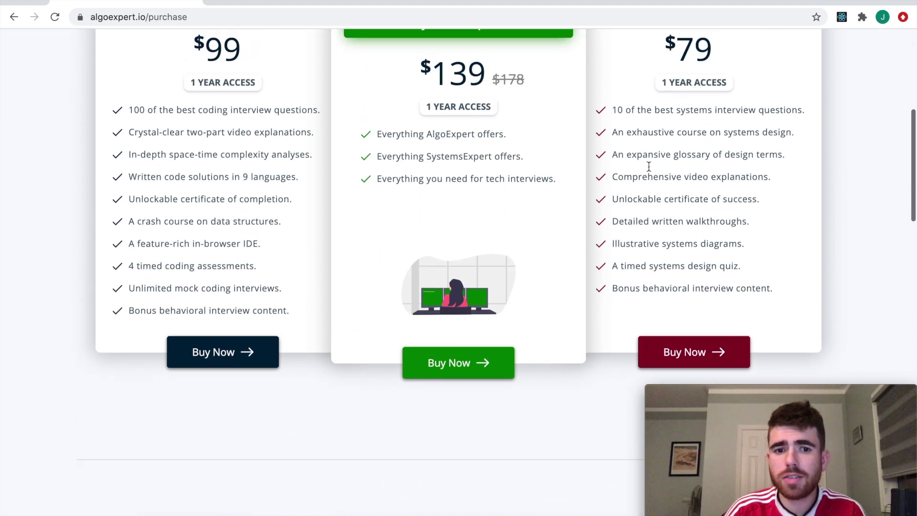
scroll(660, 158, "up", 2)
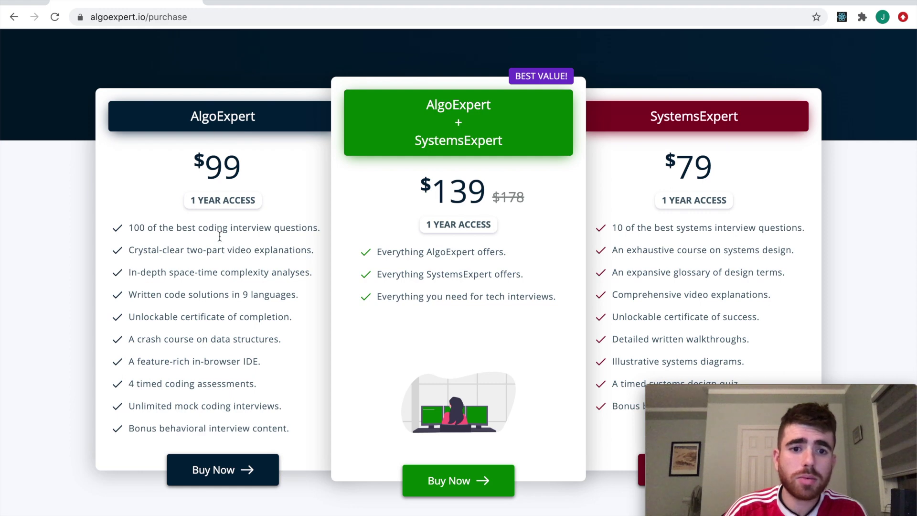
triple_click(193, 200)
left_click(197, 198)
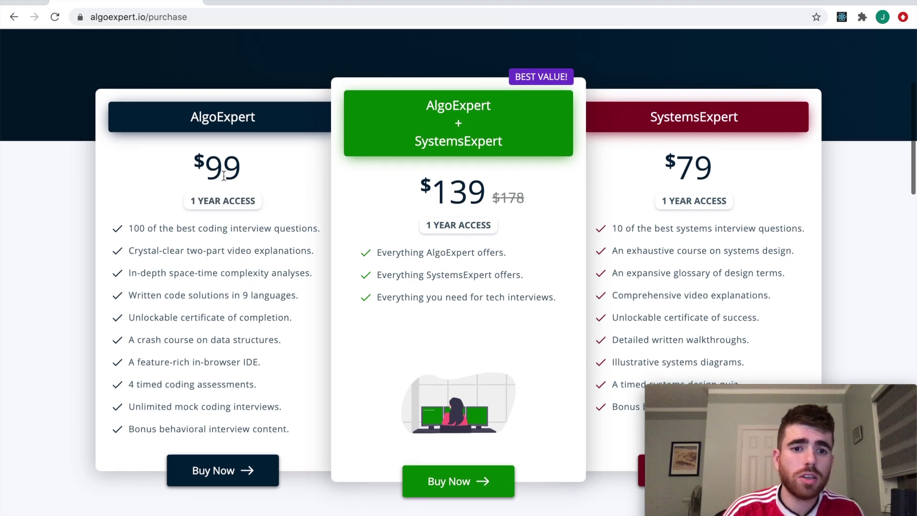
left_click_drag(205, 166, 253, 175)
left_click(200, 194)
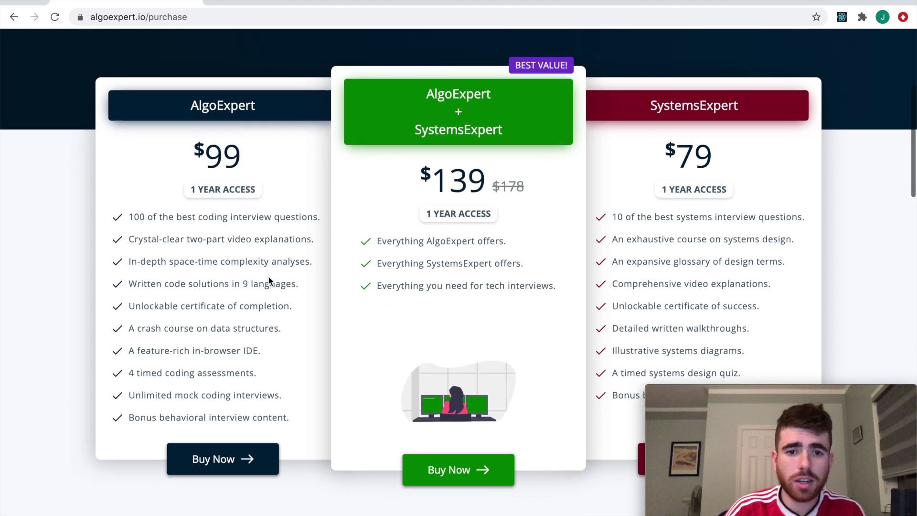
scroll(269, 278, "up", 5)
scroll(269, 280, "down", 3)
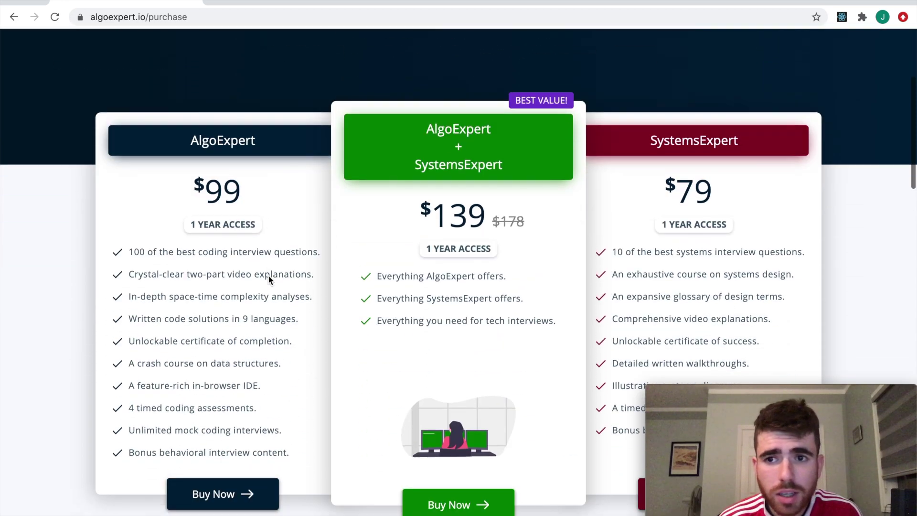
scroll(269, 280, "down", 8)
scroll(269, 280, "down", 2)
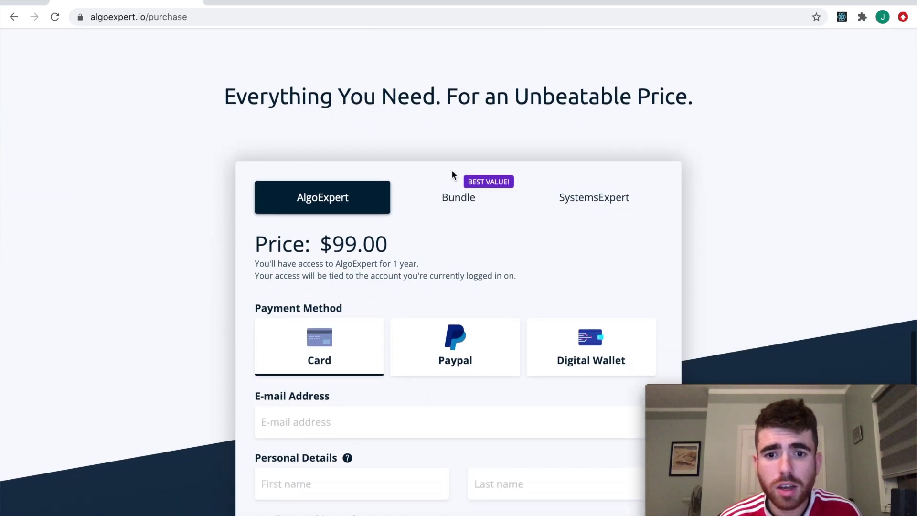
left_click(456, 202)
left_click(541, 200)
left_click(323, 210)
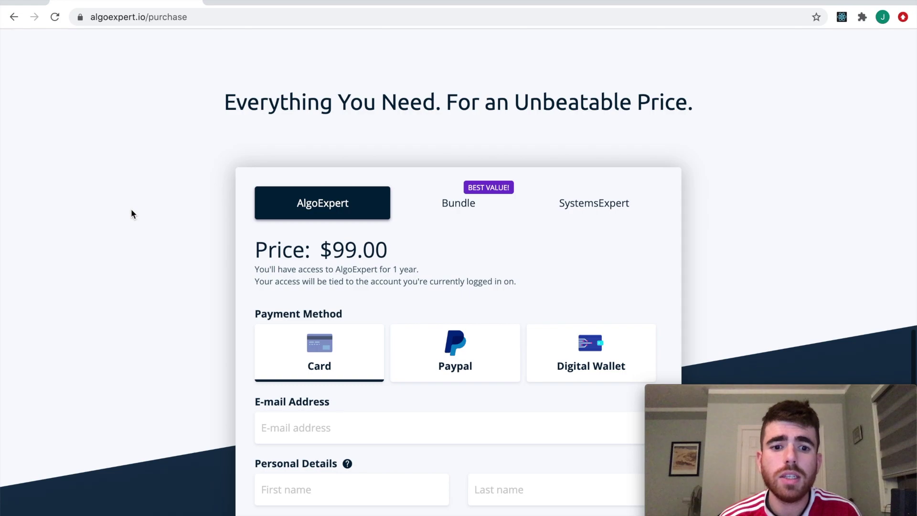
scroll(132, 212, "down", 1)
scroll(403, 272, "down", 3)
scroll(303, 170, "up", 1)
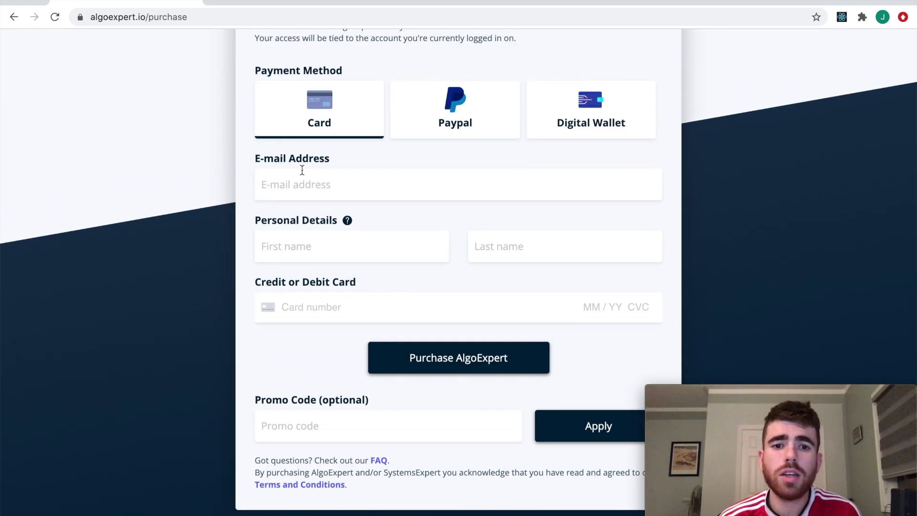
scroll(302, 193, "up", 3)
scroll(295, 194, "up", 5)
scroll(294, 191, "up", 5)
scroll(295, 191, "up", 5)
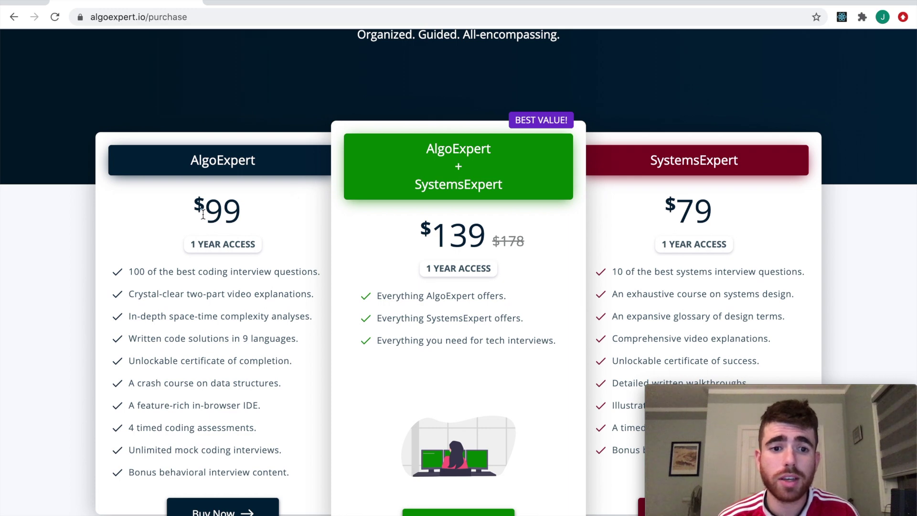
left_click_drag(196, 213, 241, 219)
scroll(283, 209, "down", 1)
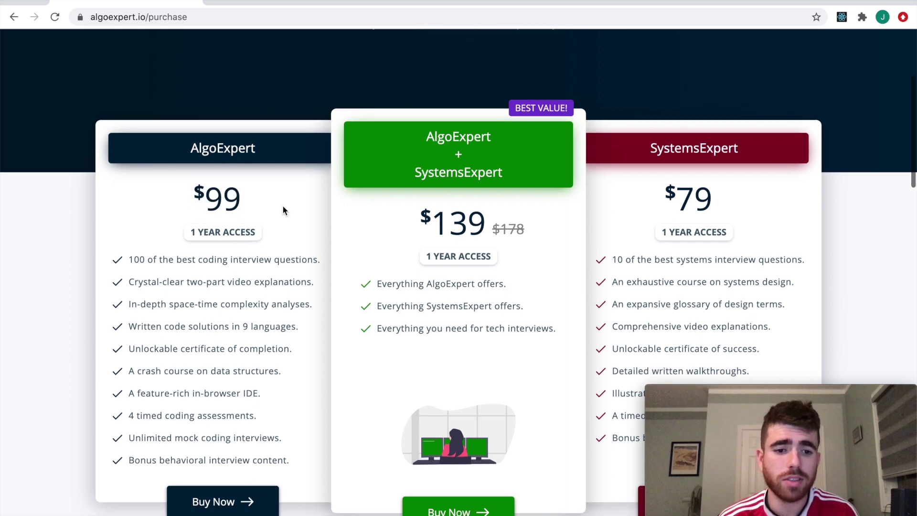
scroll(283, 210, "down", 2)
scroll(282, 210, "up", 3)
scroll(284, 210, "up", 3)
scroll(284, 210, "up", 1)
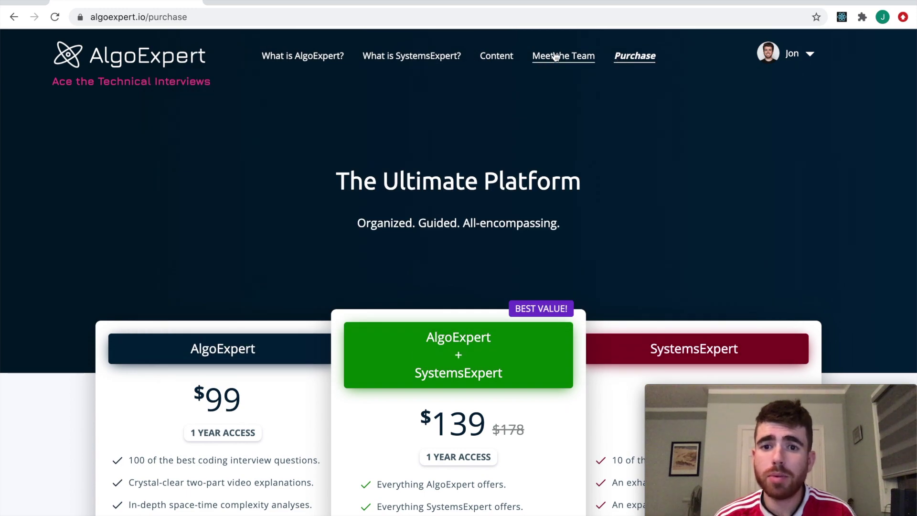
left_click(556, 56)
scroll(412, 227, "down", 5)
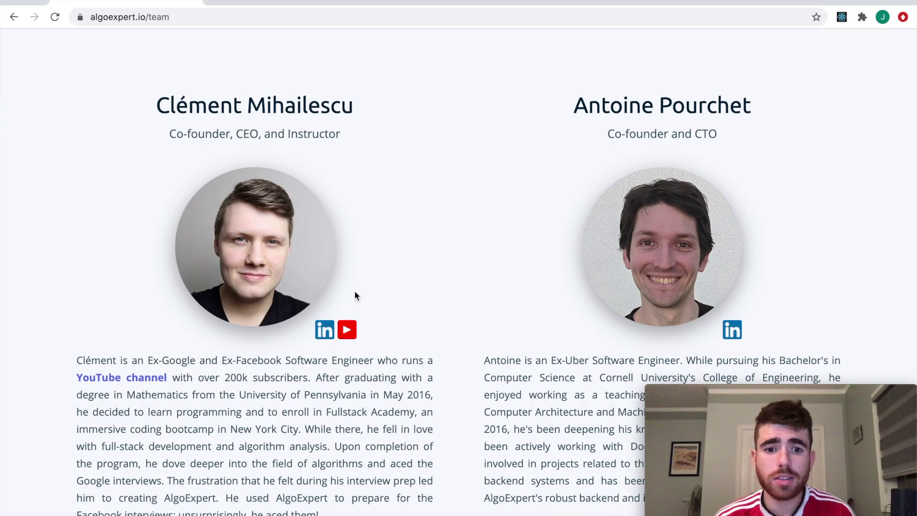
scroll(375, 337, "down", 2)
scroll(352, 342, "up", 1)
scroll(349, 341, "down", 2)
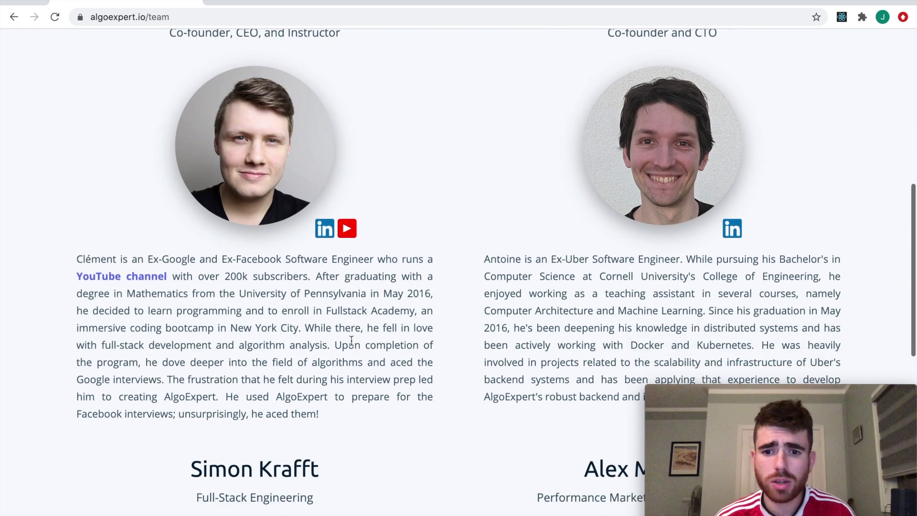
scroll(255, 371, "down", 1)
scroll(247, 369, "down", 1)
left_click_drag(226, 364, 351, 380)
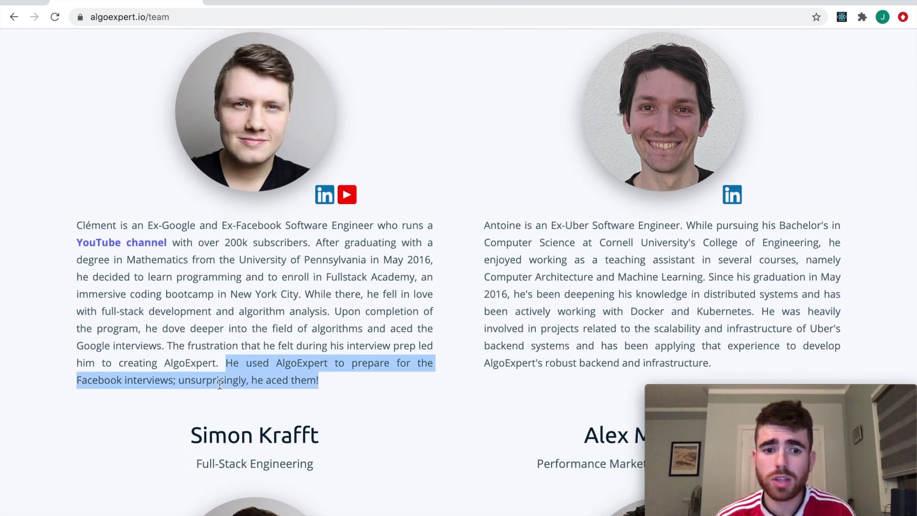
Read all four team bios, then return to the What is AlgoExpert? overview page.
left_click(631, 305)
scroll(429, 333, "down", 7)
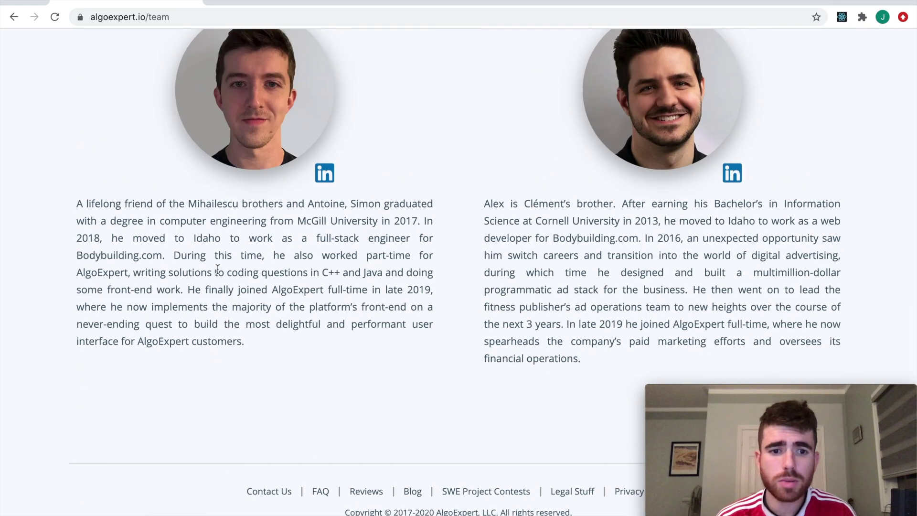
scroll(229, 269, "up", 3)
scroll(242, 268, "up", 4)
scroll(251, 273, "up", 6)
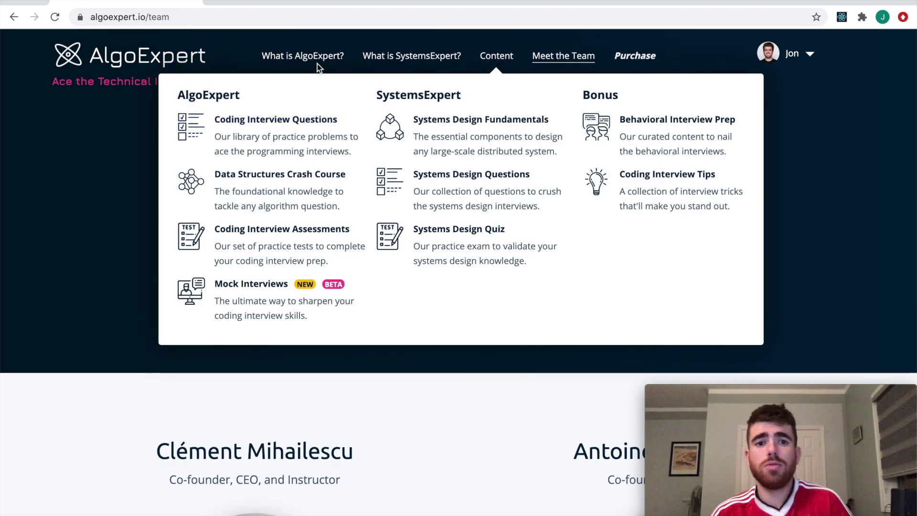
left_click(319, 58)
scroll(430, 191, "down", 2)
scroll(431, 191, "down", 5)
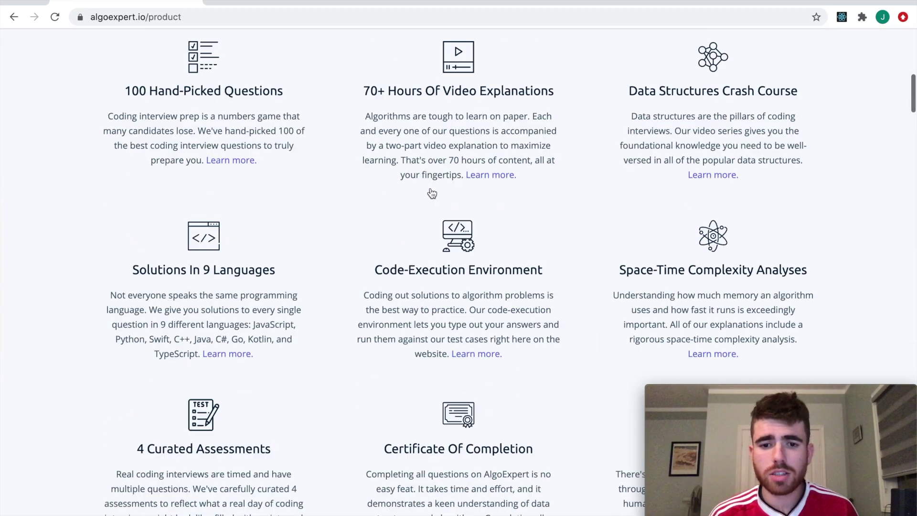
scroll(431, 191, "up", 6)
scroll(430, 191, "up", 1)
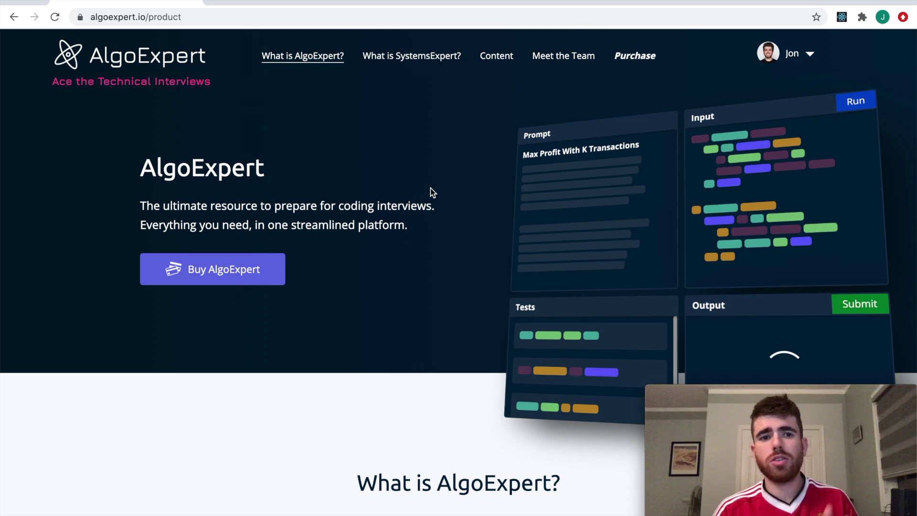